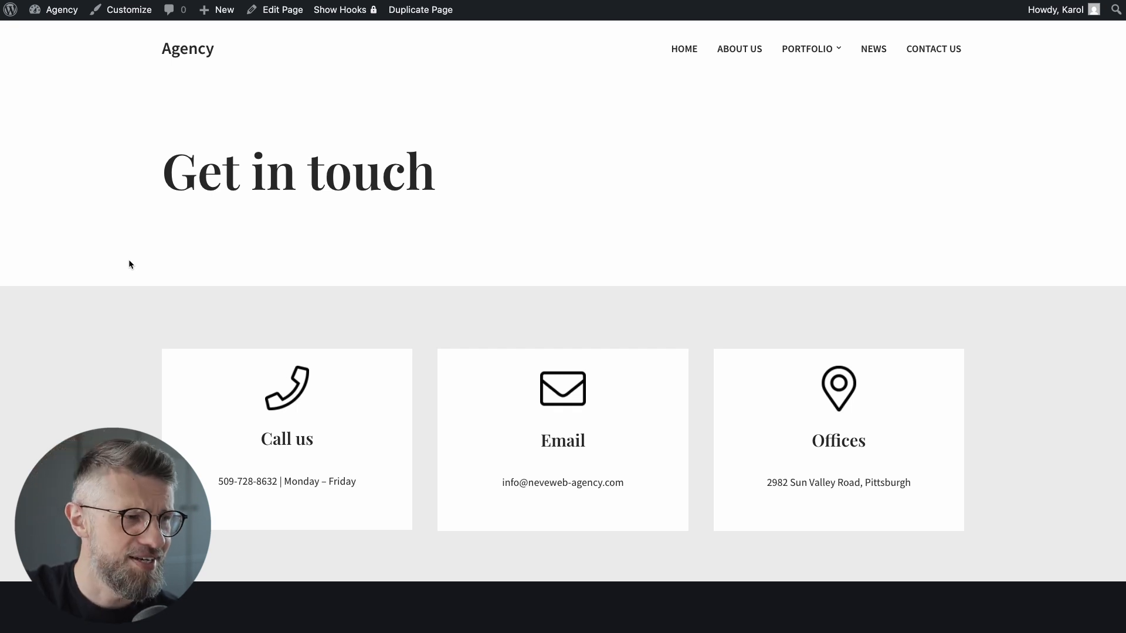
pyautogui.scroll(-12, 130, 262)
pyautogui.scroll(7, 130, 265)
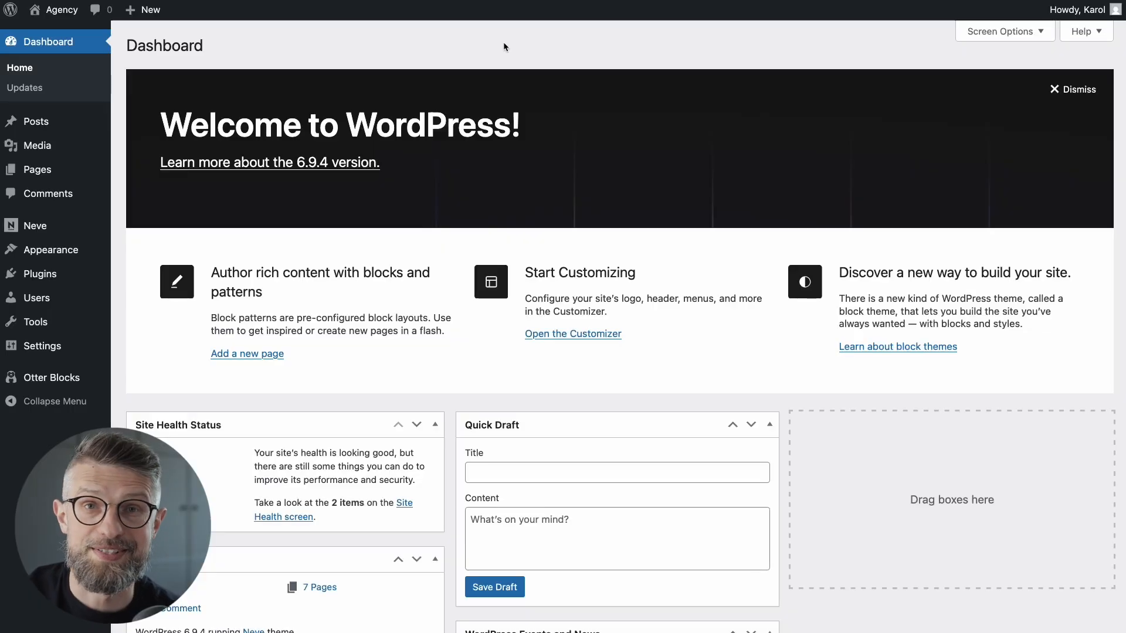
# Step: Search for "otter blocks" among the plugins that can be added to the site
pyautogui.moveTo(51, 285)
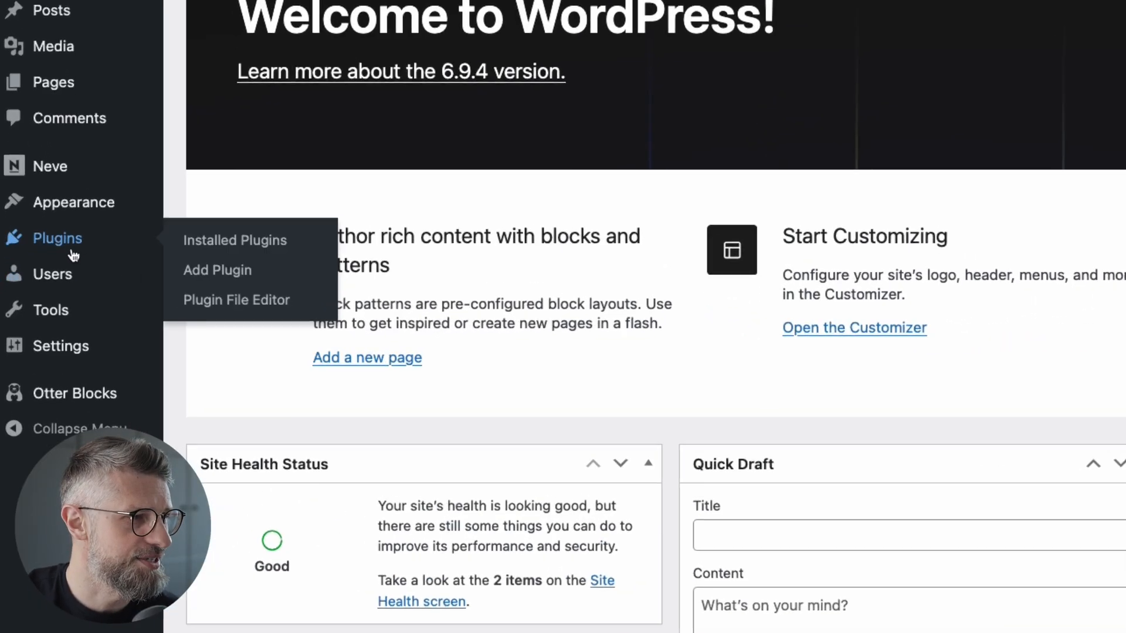
pyautogui.click(226, 271)
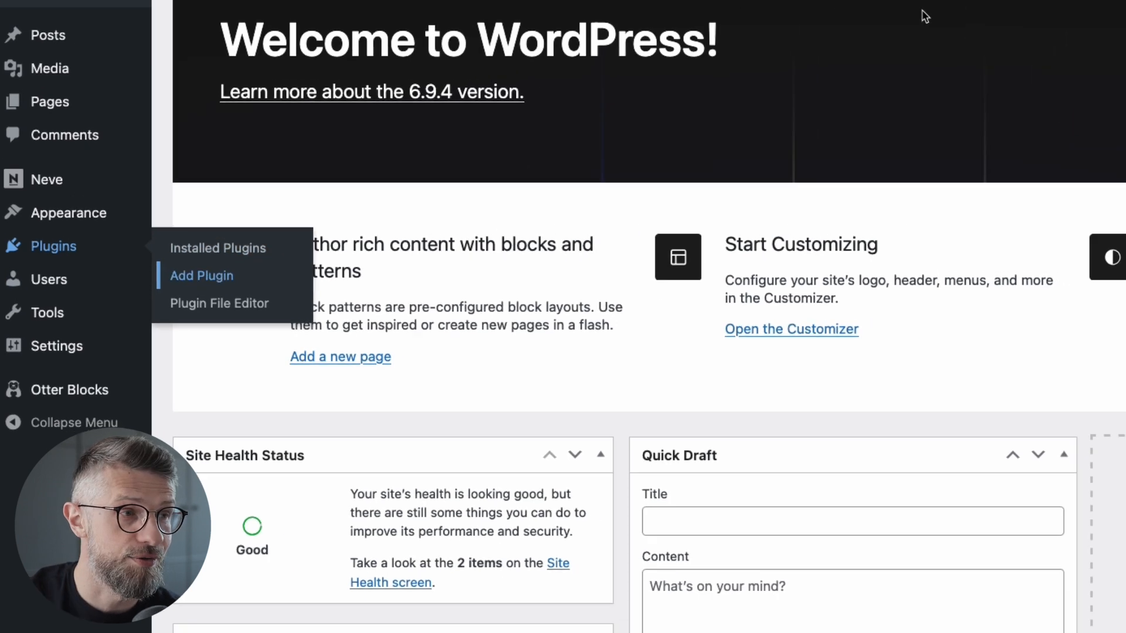
pyautogui.write('otter blocks')
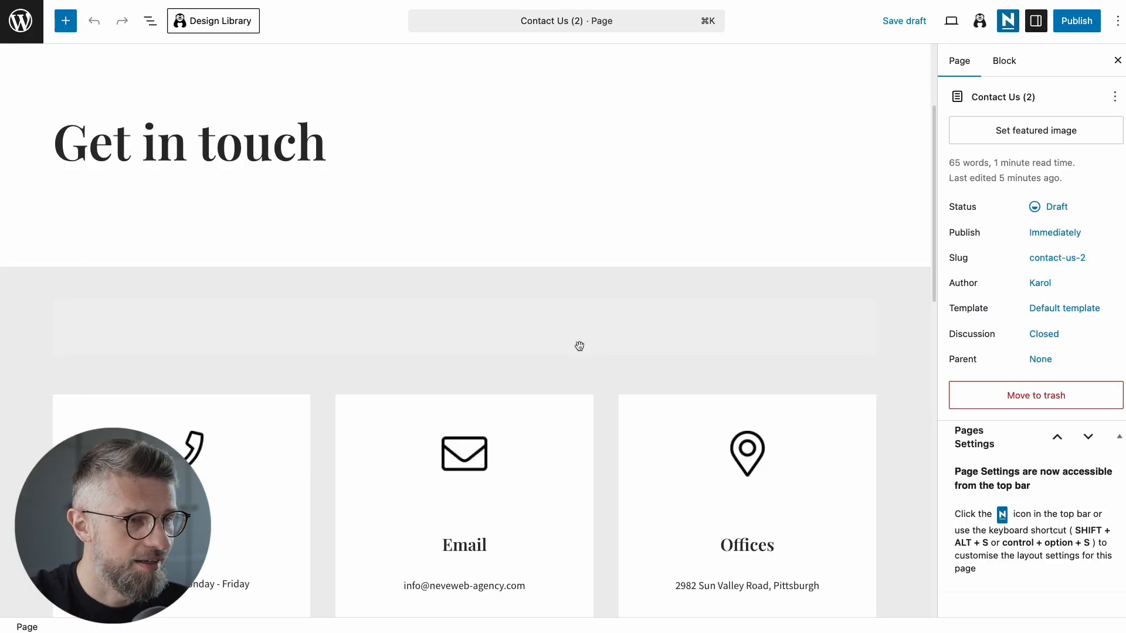
# Step: Select the empty second column beside the "Send us a message or Come visit us" text on the contact page draft
pyautogui.scroll(-10, 580, 346)
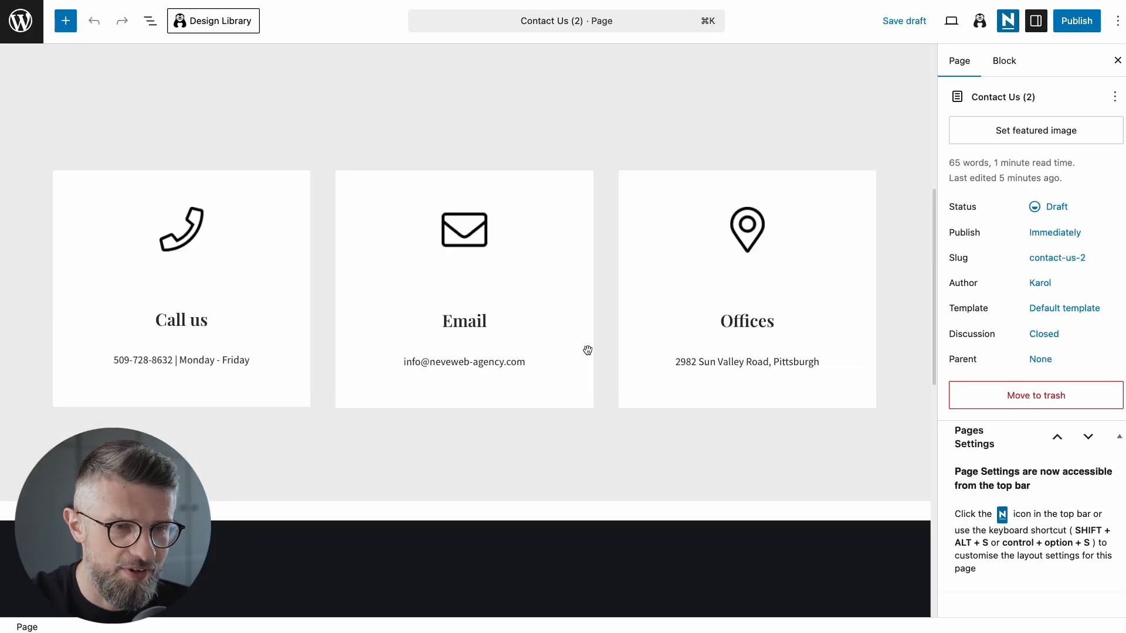
pyautogui.scroll(5, 716, 214)
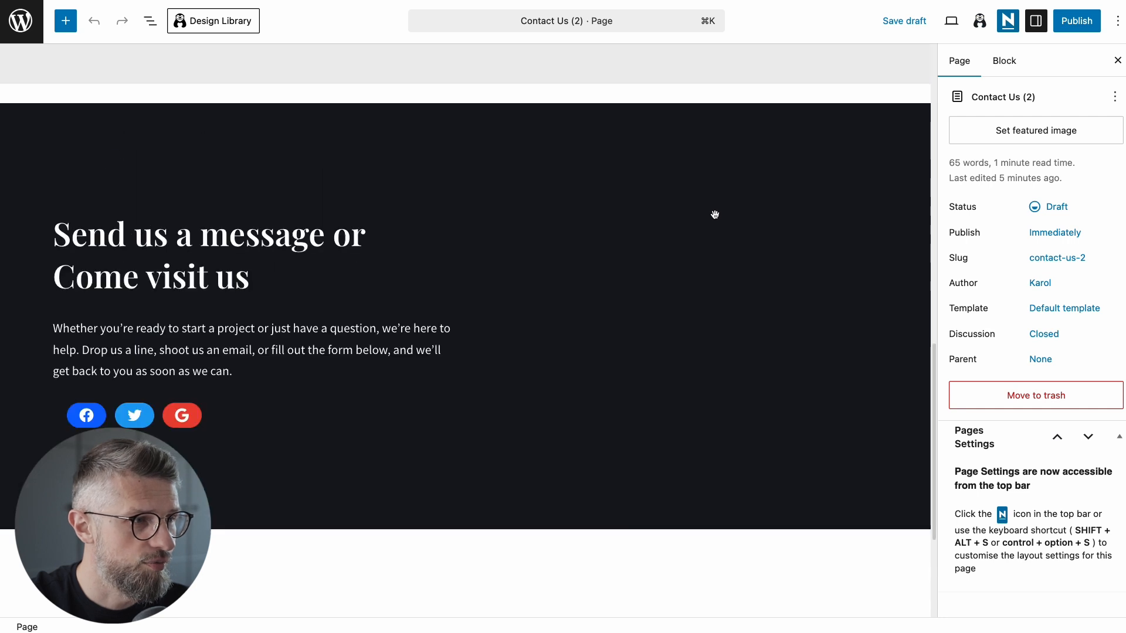
pyautogui.scroll(-5, 716, 214)
pyautogui.scroll(1, 716, 215)
pyautogui.scroll(1, 716, 217)
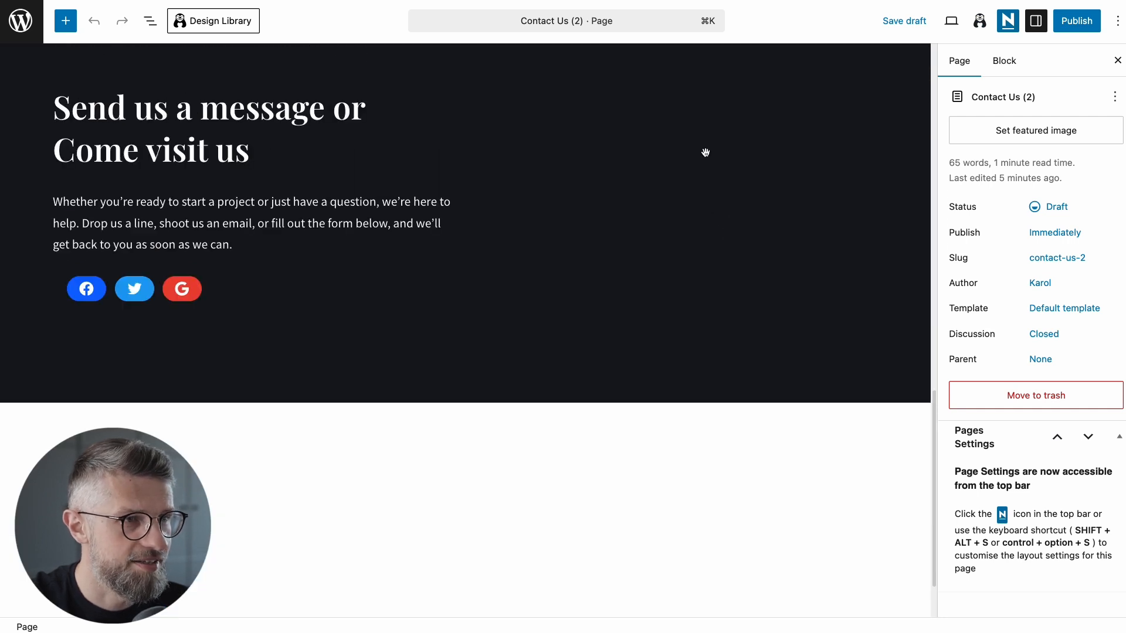
pyautogui.click(703, 151)
pyautogui.click(151, 30)
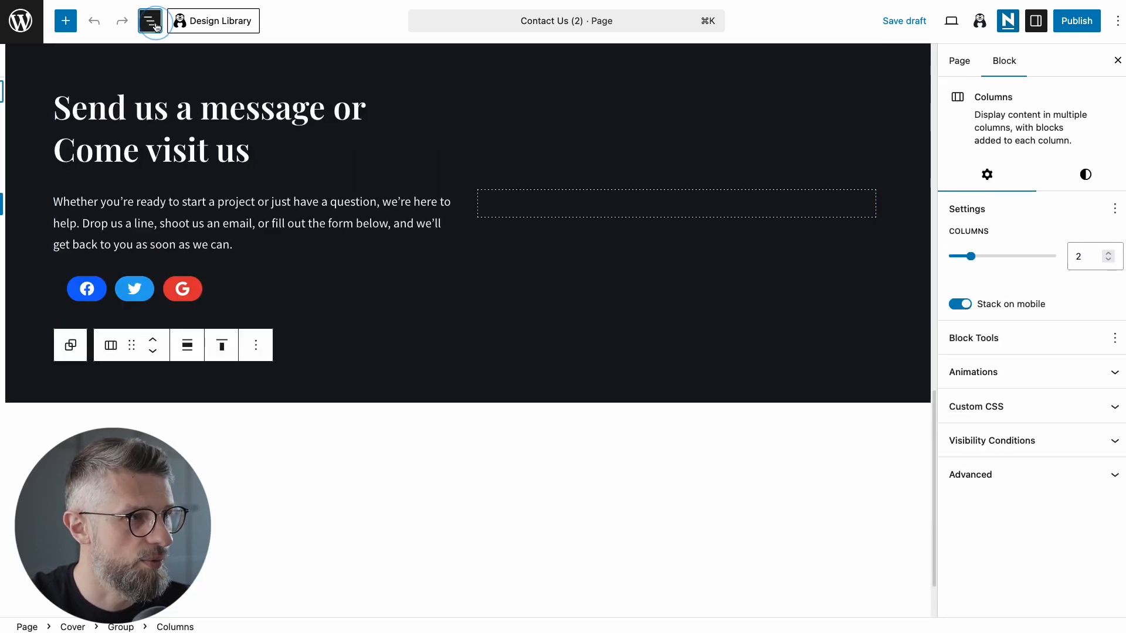
pyautogui.click(43, 206)
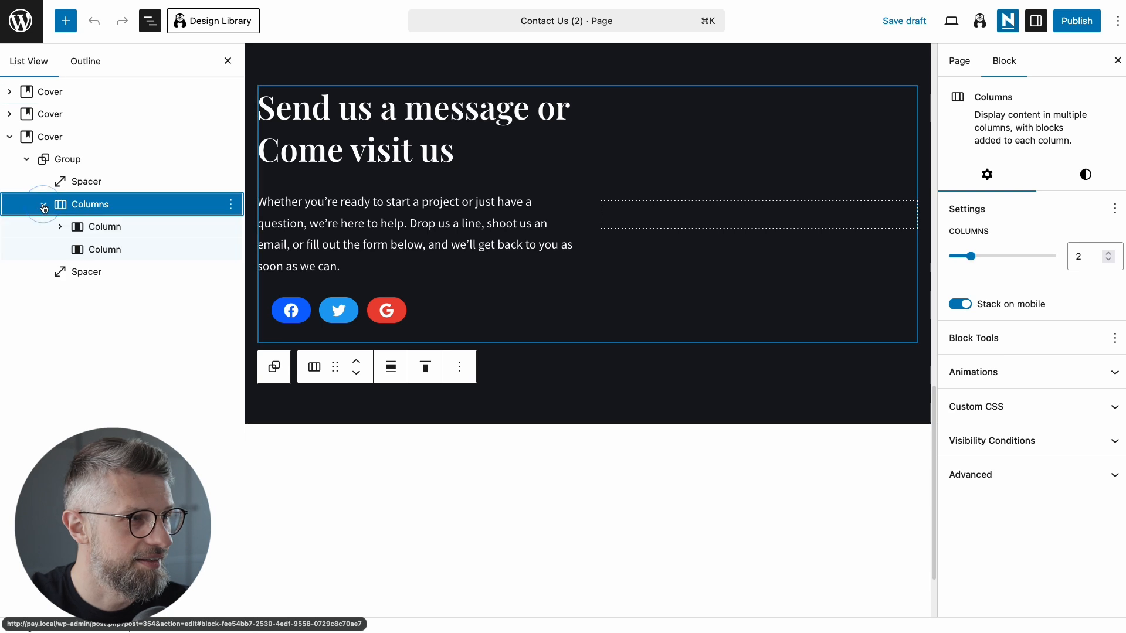
pyautogui.click(91, 249)
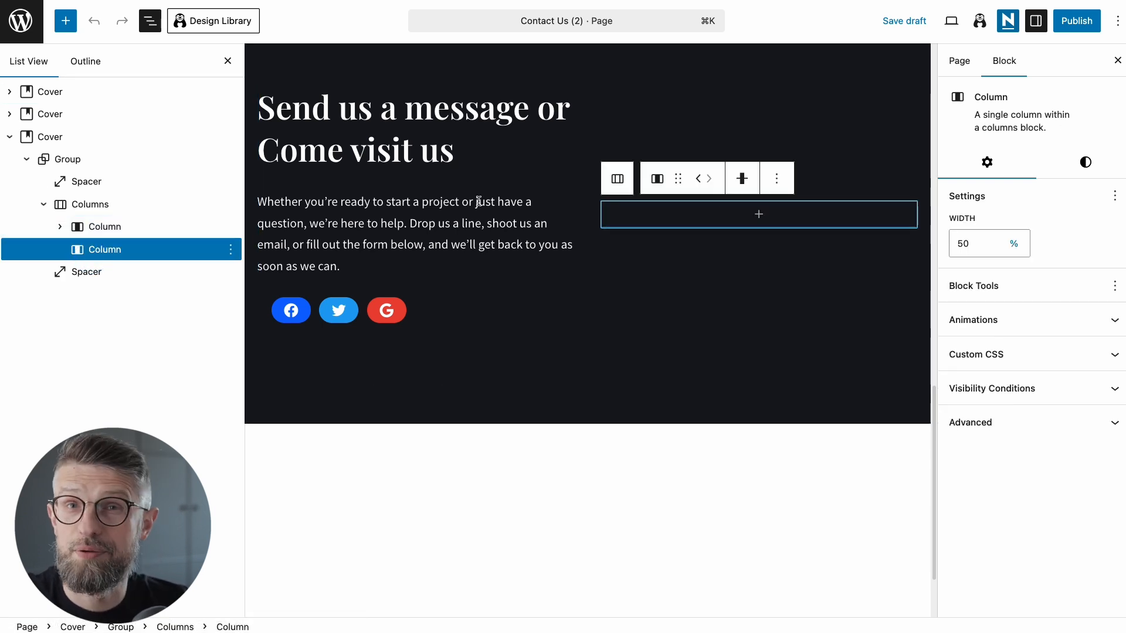
# Step: Insert an Otter Form block into the empty column and start it from the Contact Form variation
pyautogui.click(63, 26)
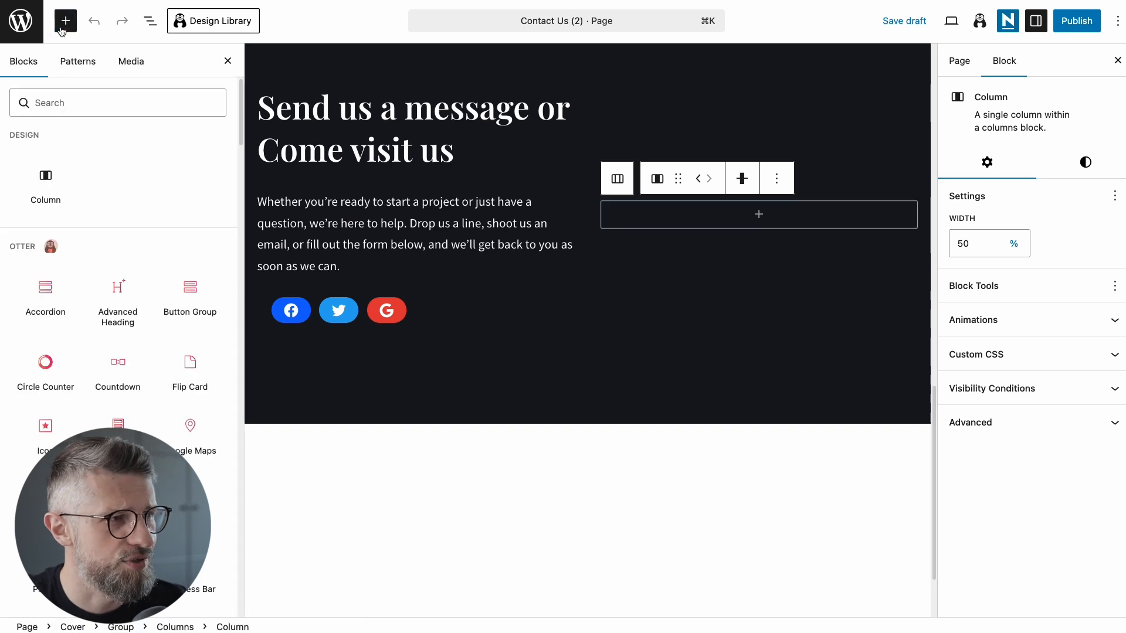
pyautogui.scroll(-1, 49, 240)
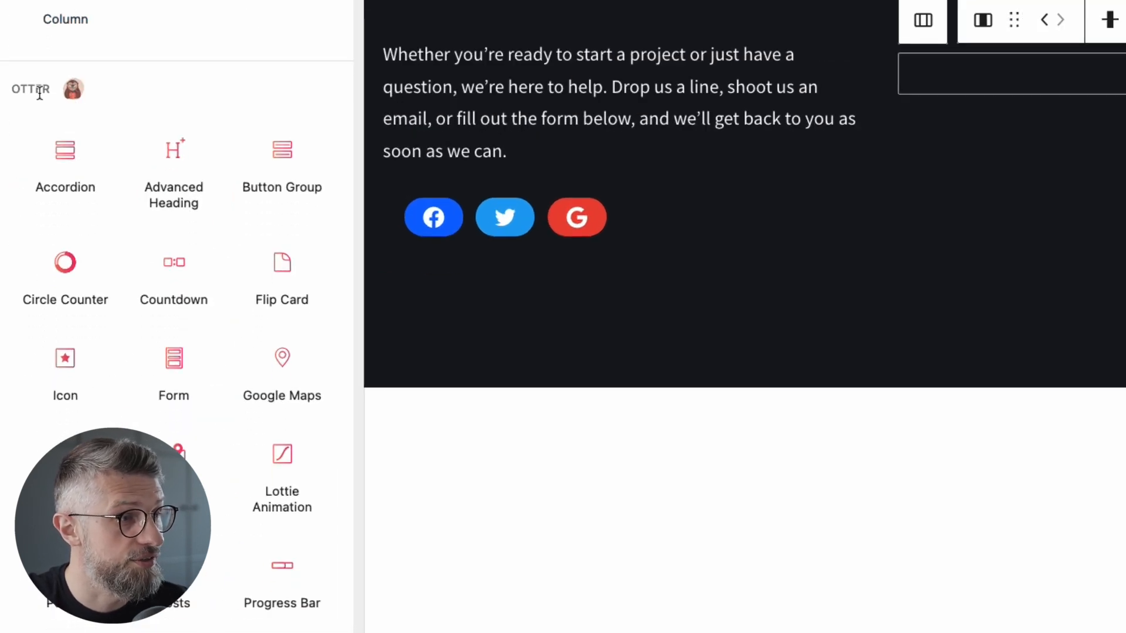
pyautogui.moveTo(170, 373)
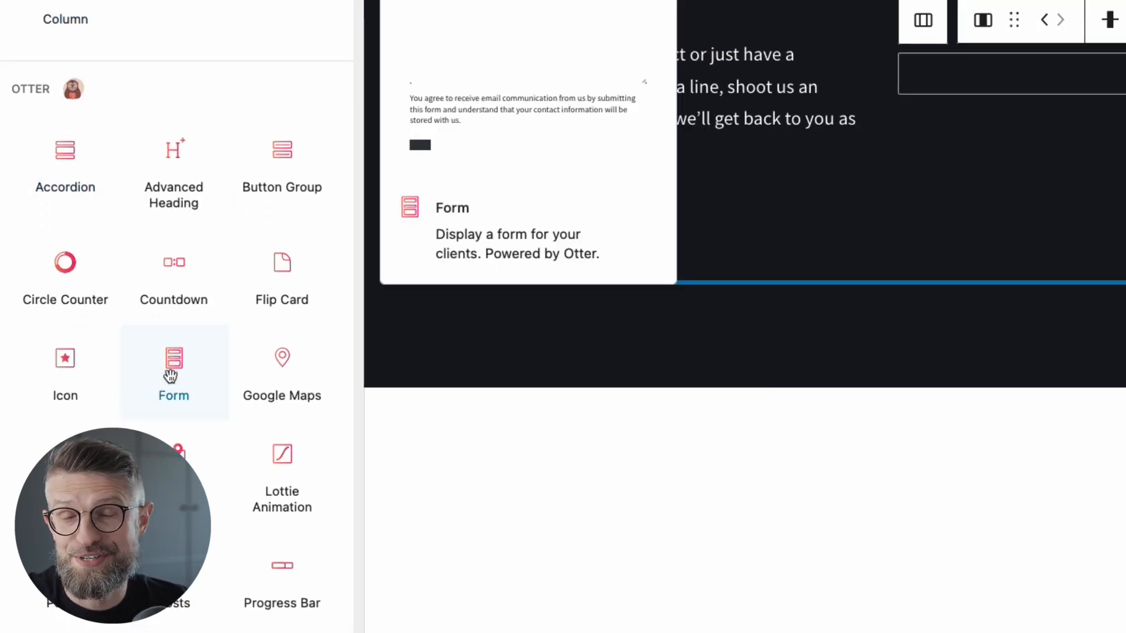
pyautogui.moveTo(170, 374); pyautogui.dragTo(1125, 58)
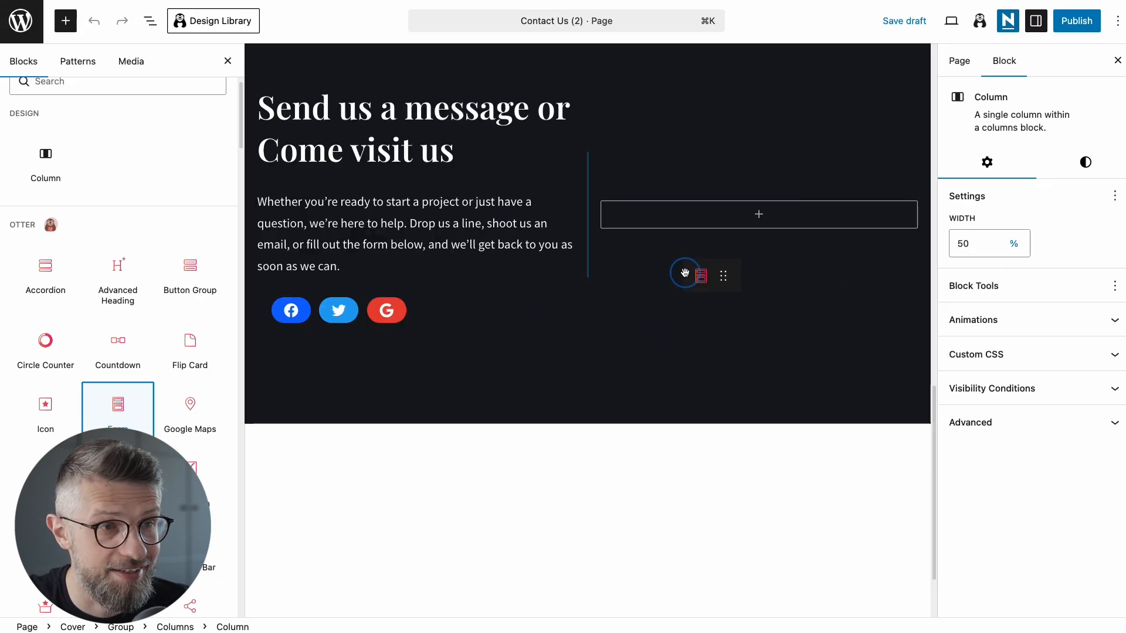
pyautogui.moveTo(765, 205); pyautogui.dragTo(763, 212)
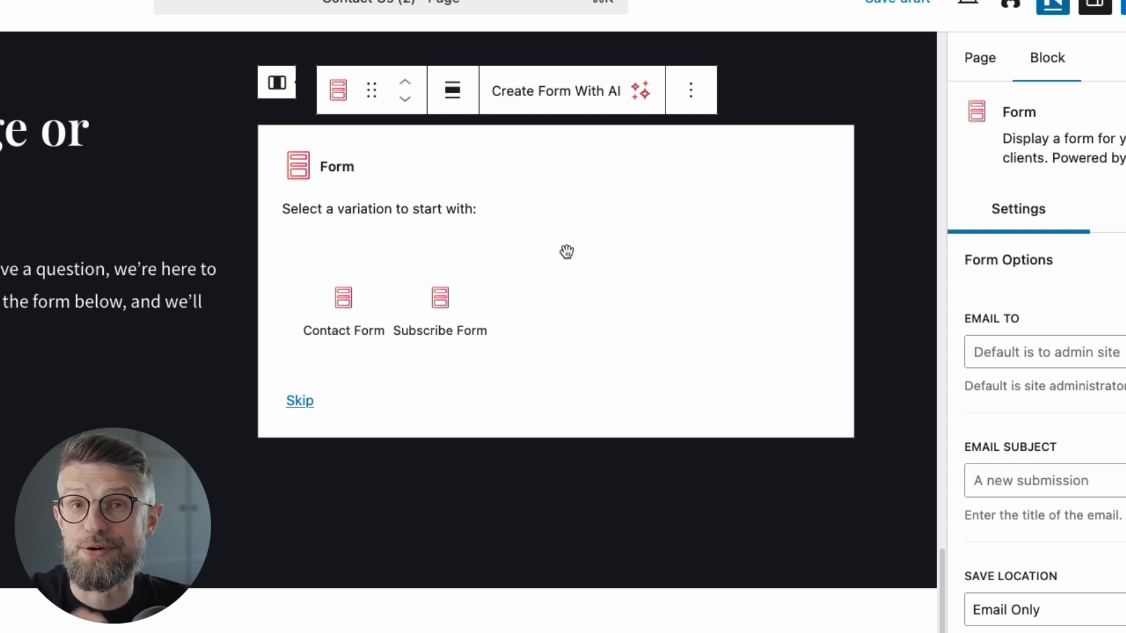
pyautogui.click(340, 297)
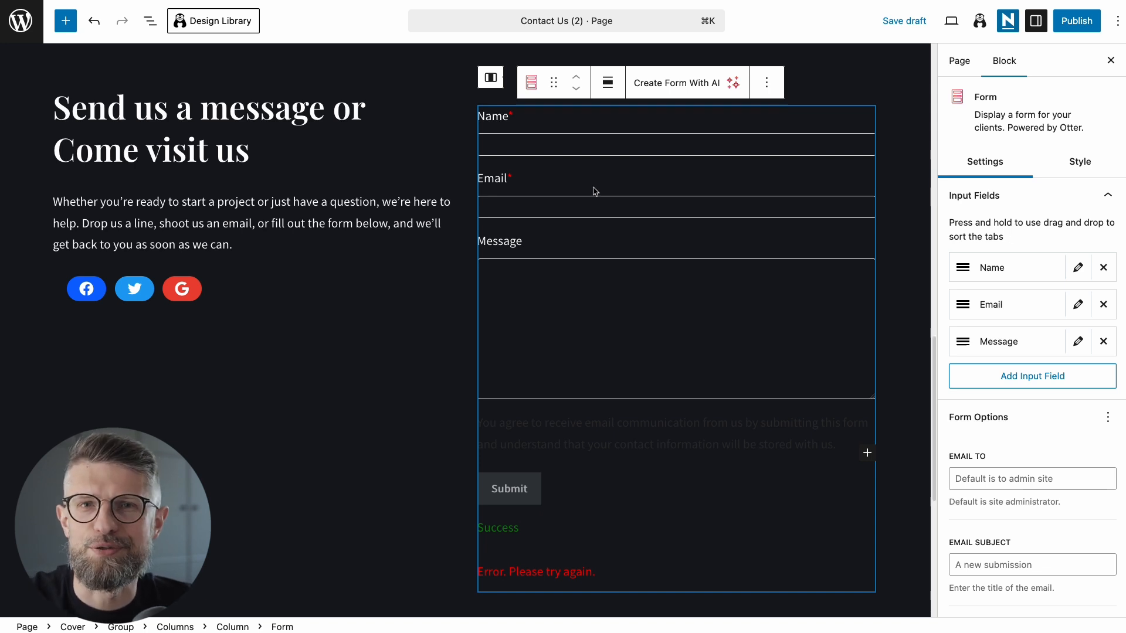
# Step: Set the form's input background to Neve - Light Background and its input text to Neve - Dark Background
pyautogui.click(1081, 165)
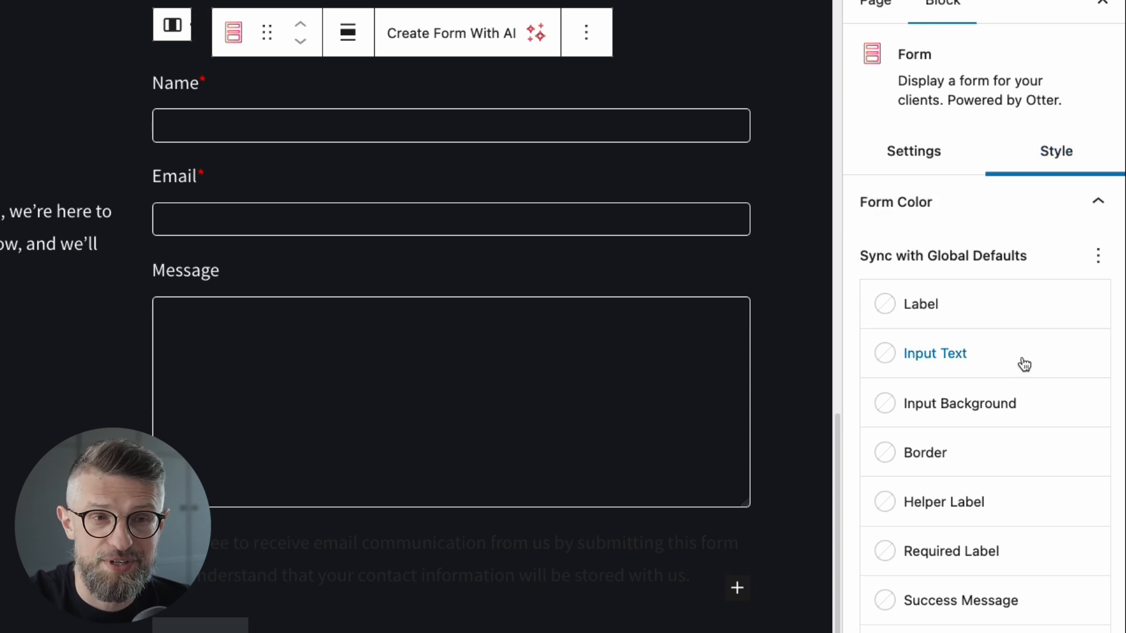
pyautogui.click(978, 407)
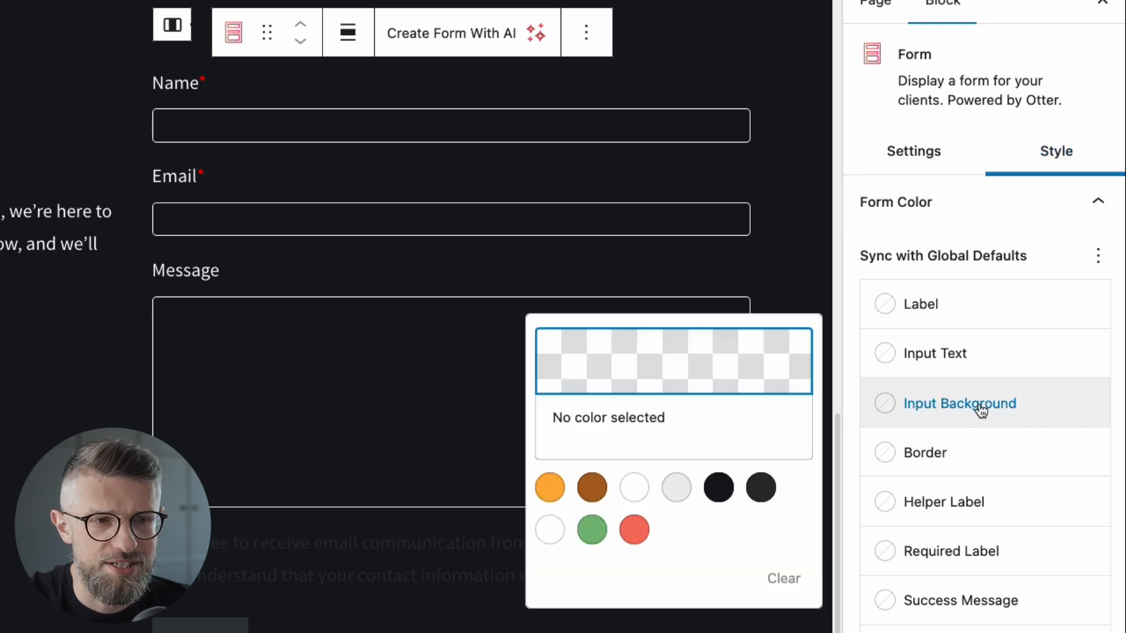
pyautogui.click(676, 487)
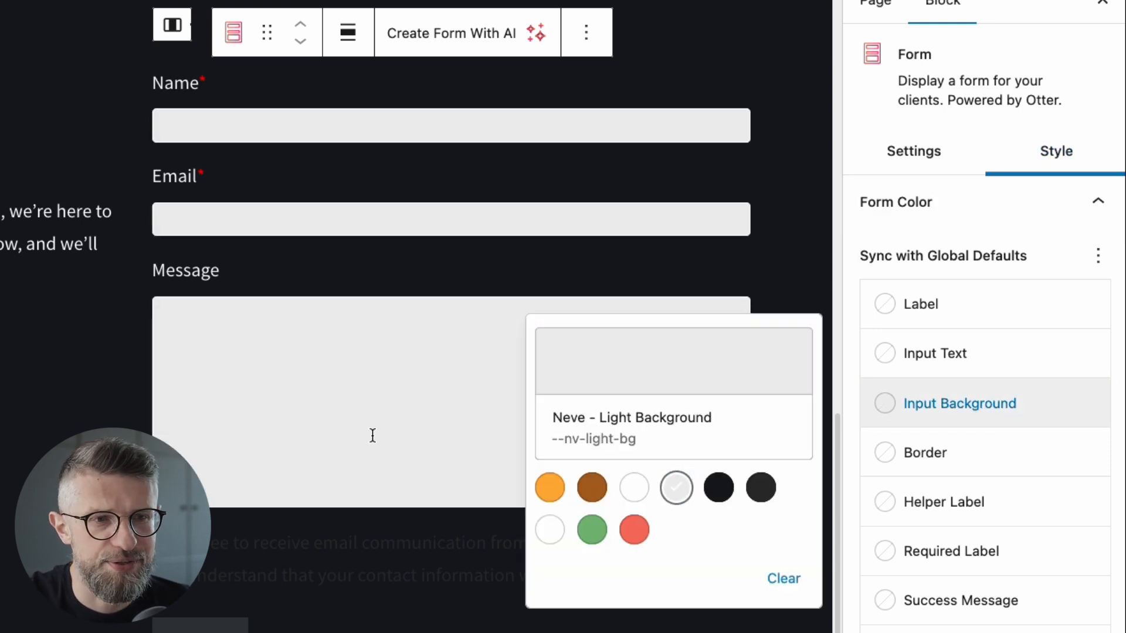
pyautogui.click(950, 352)
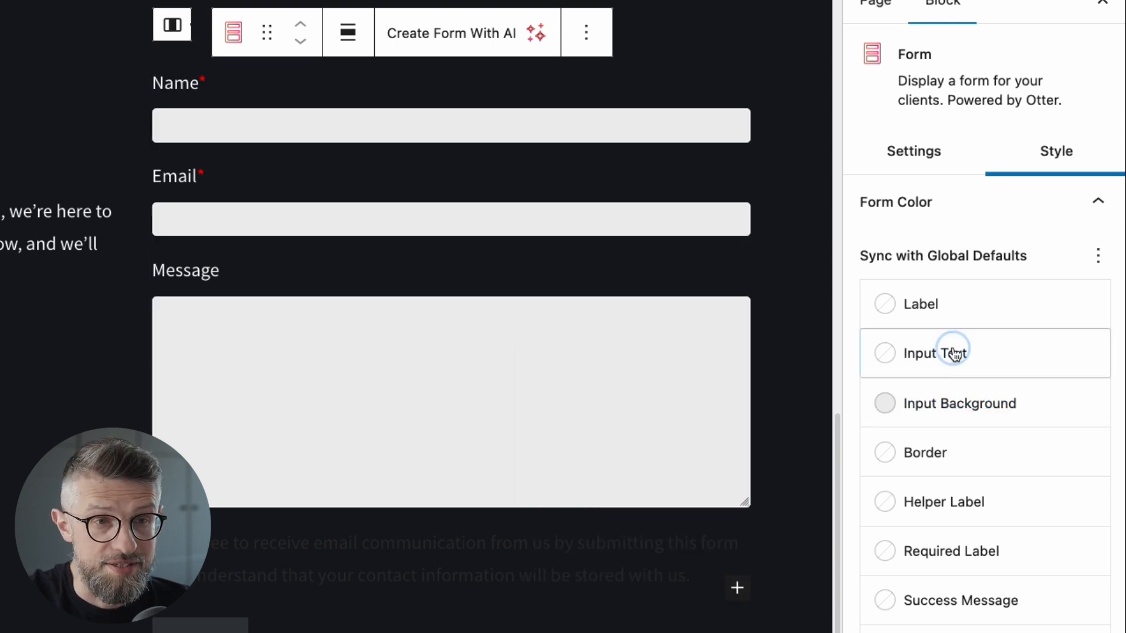
pyautogui.click(938, 353)
pyautogui.click(719, 441)
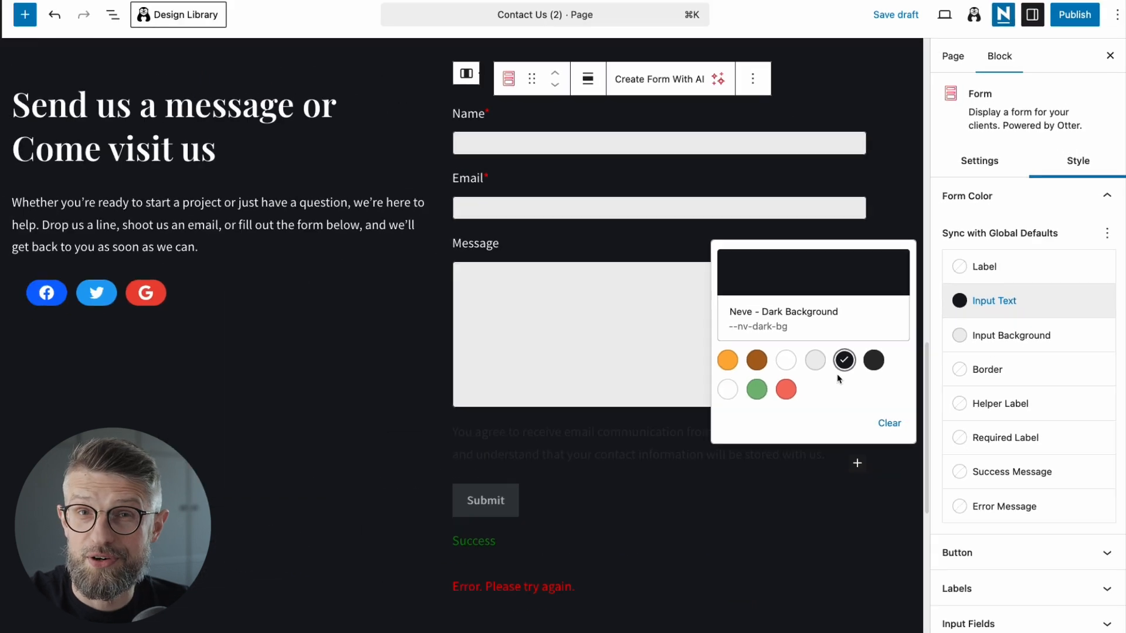
# Step: Colour the form's Submit button with a Neve - Primary Accent background and Neve - Dark Background text
pyautogui.scroll(-3, 948, 567)
pyautogui.click(1007, 439)
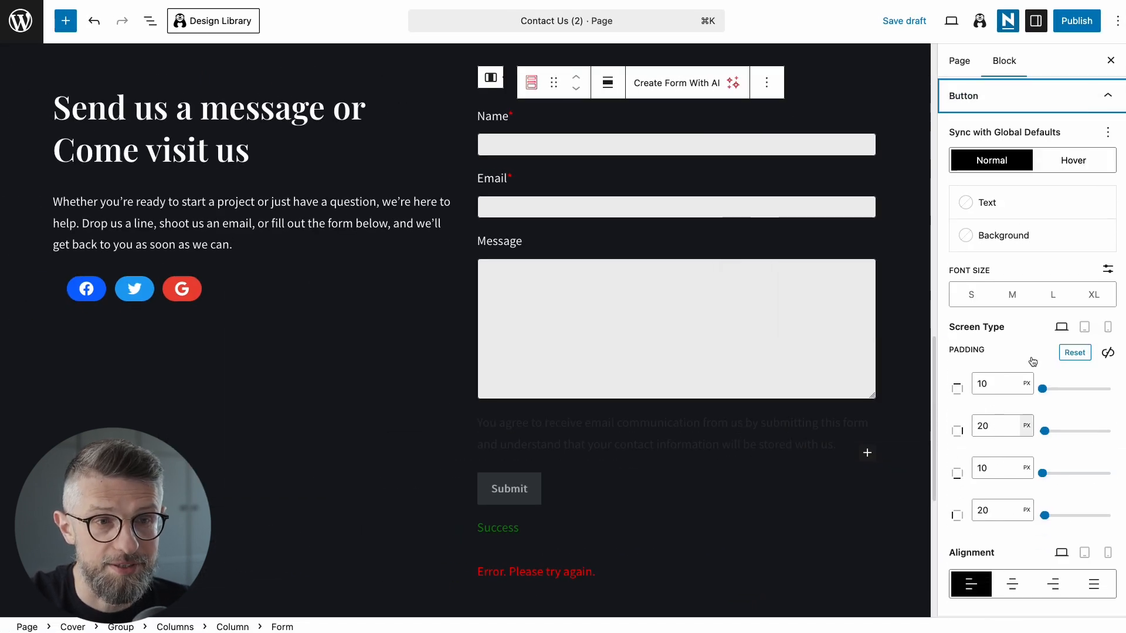
pyautogui.click(1000, 236)
pyautogui.click(743, 292)
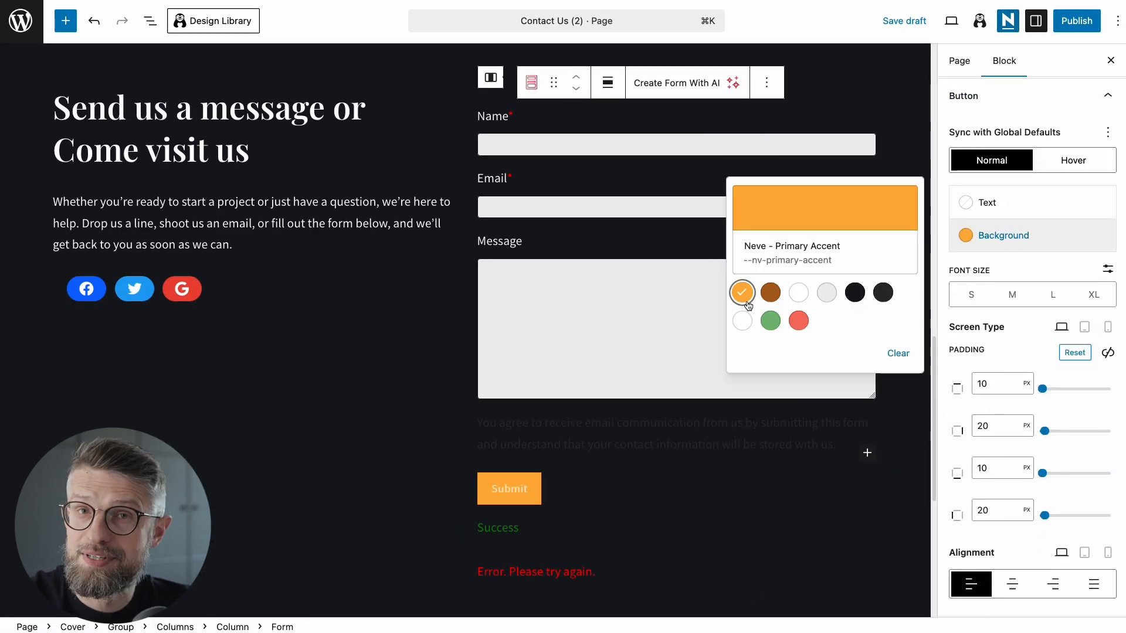
pyautogui.click(854, 258)
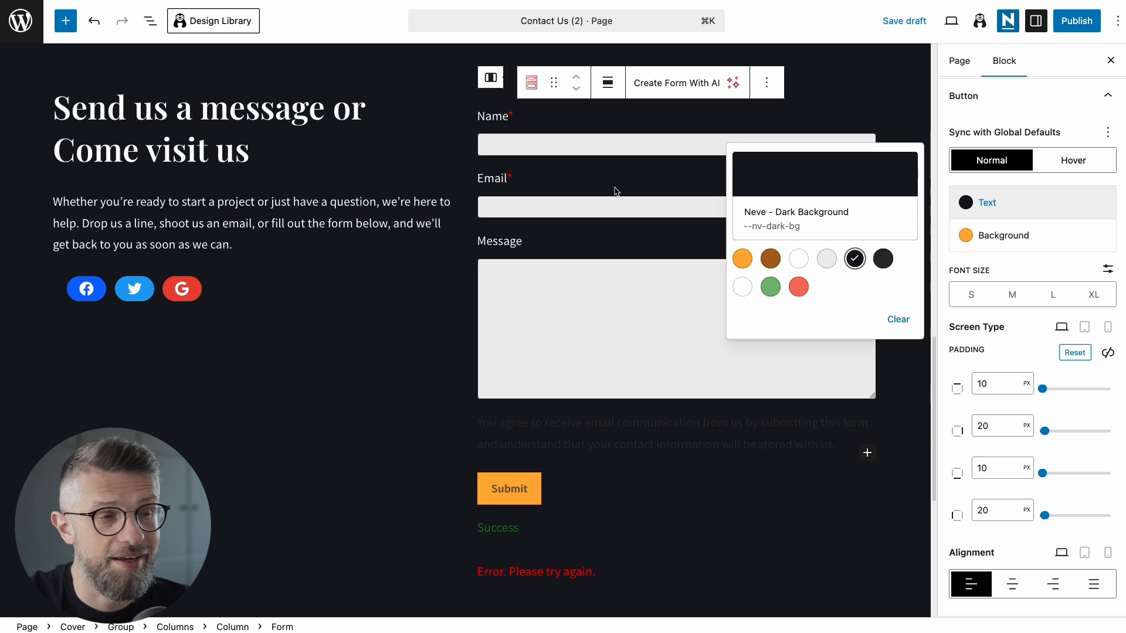
# Step: Add an extra text input field to the contact form and remove it again
pyautogui.click(668, 151)
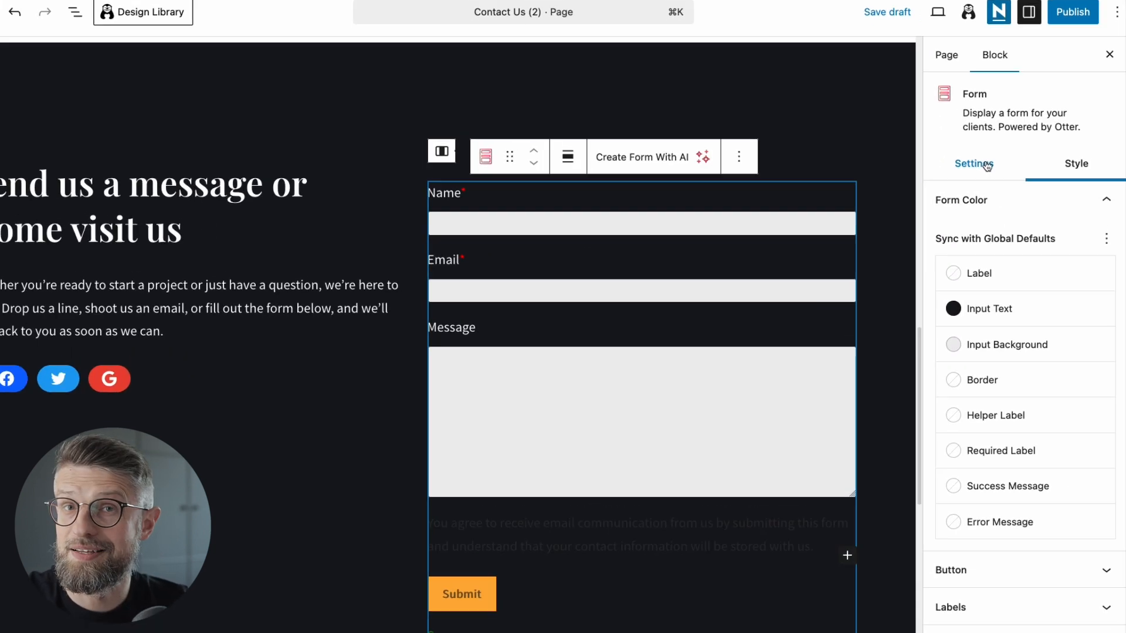
pyautogui.click(988, 166)
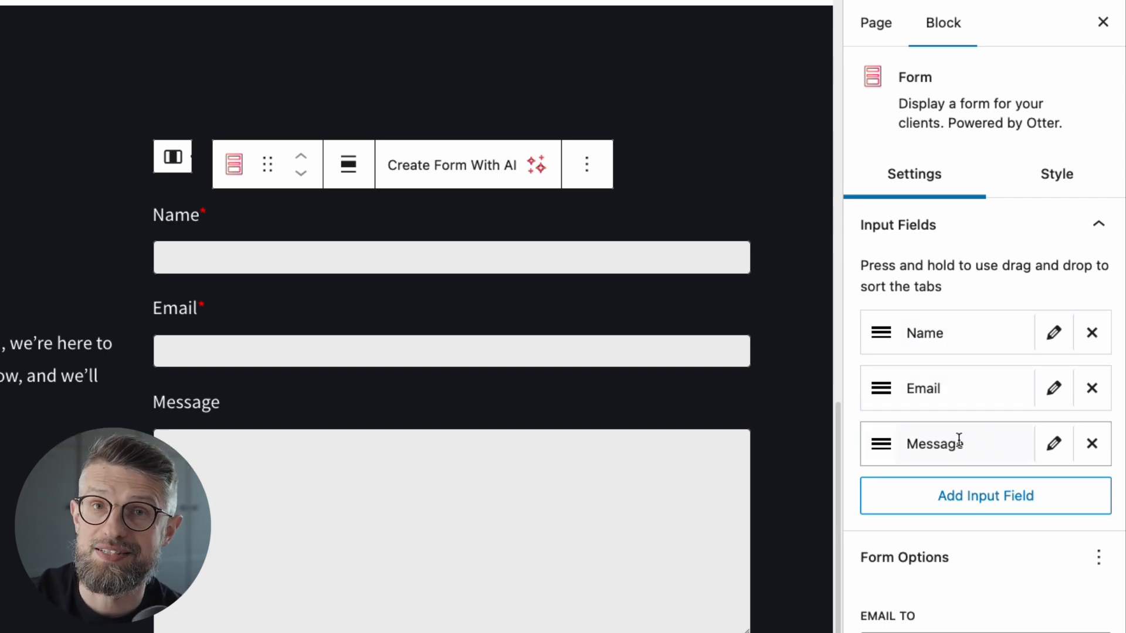
pyautogui.click(976, 497)
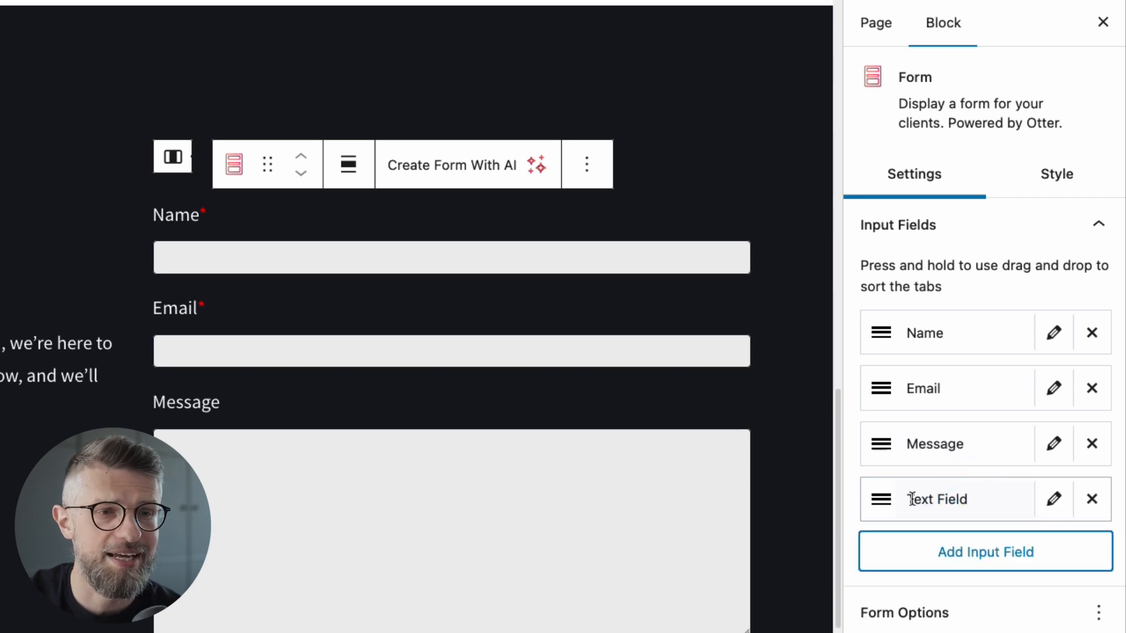
pyautogui.scroll(-5, 644, 518)
pyautogui.scroll(1, 634, 447)
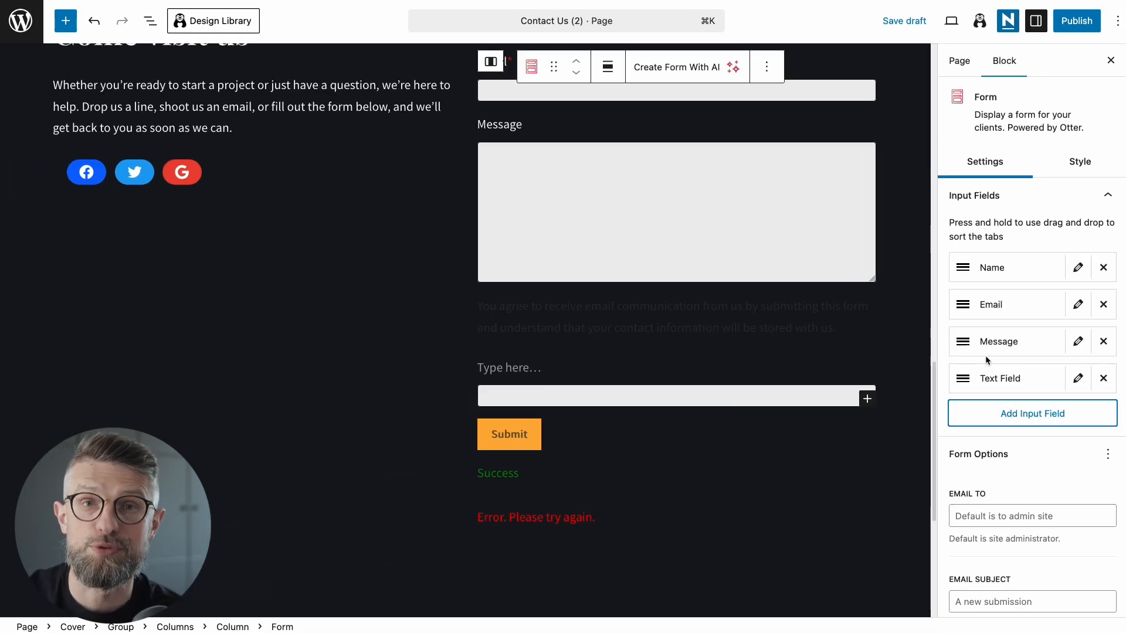
pyautogui.click(1104, 379)
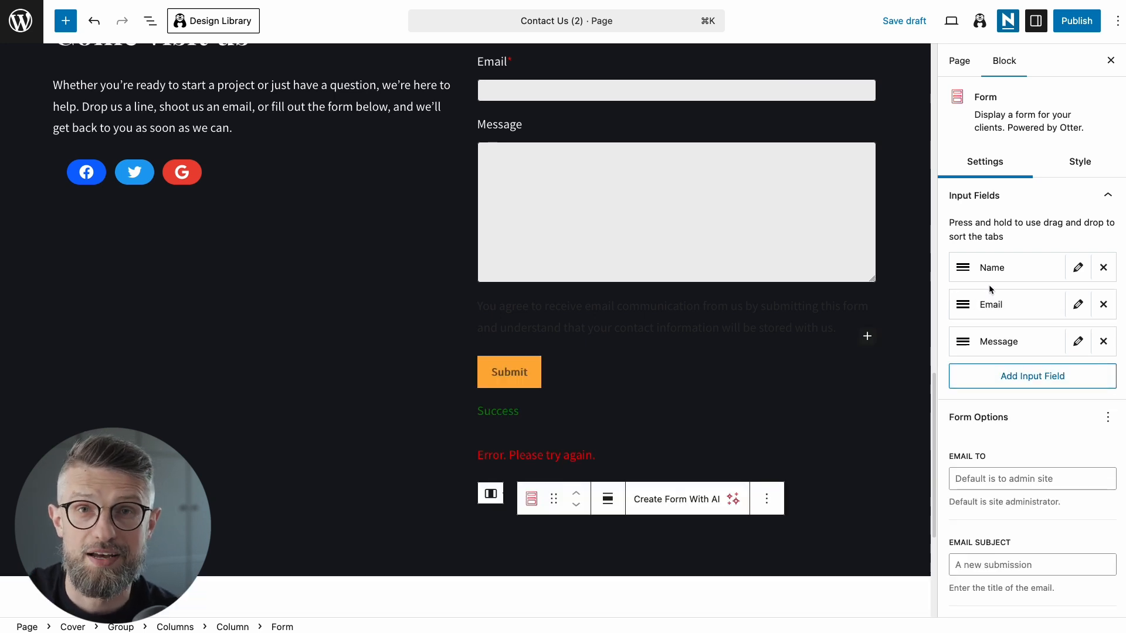
# Step: Set the text colour of the consent paragraph above the Submit button to Neve - Site Background
pyautogui.click(695, 305)
pyautogui.click(744, 306)
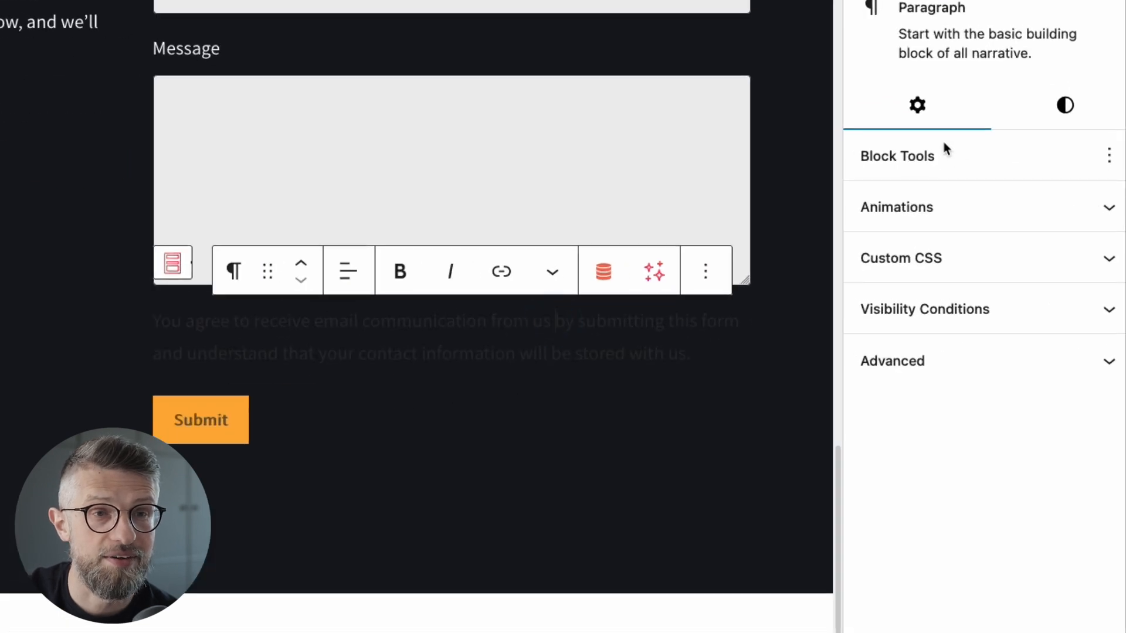
pyautogui.click(1067, 101)
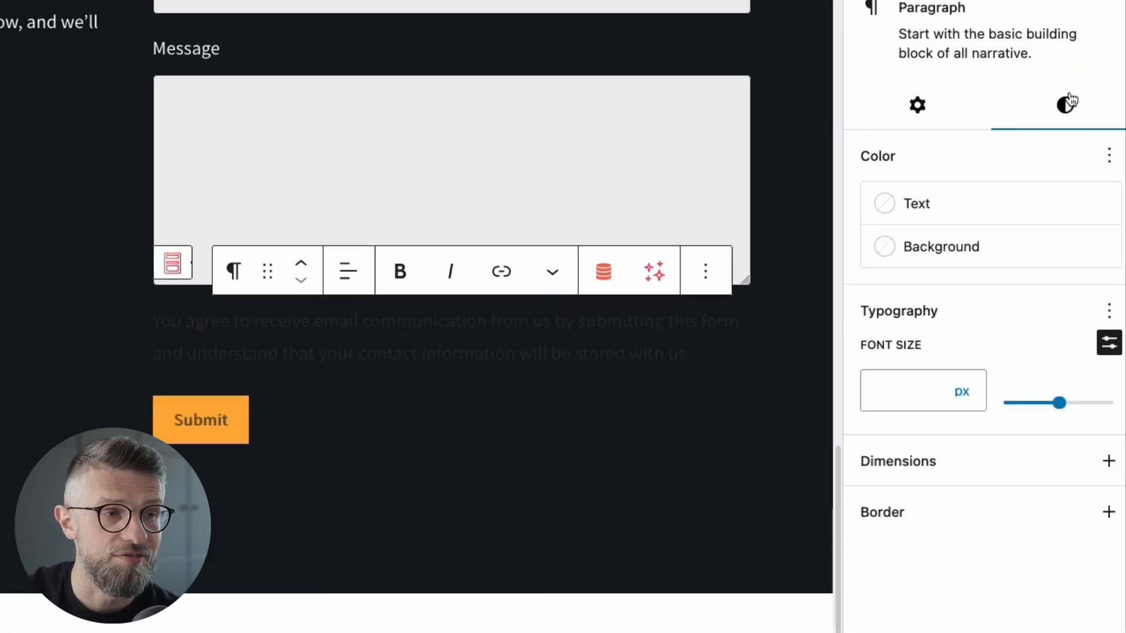
pyautogui.click(912, 212)
pyautogui.click(756, 401)
pyautogui.click(664, 393)
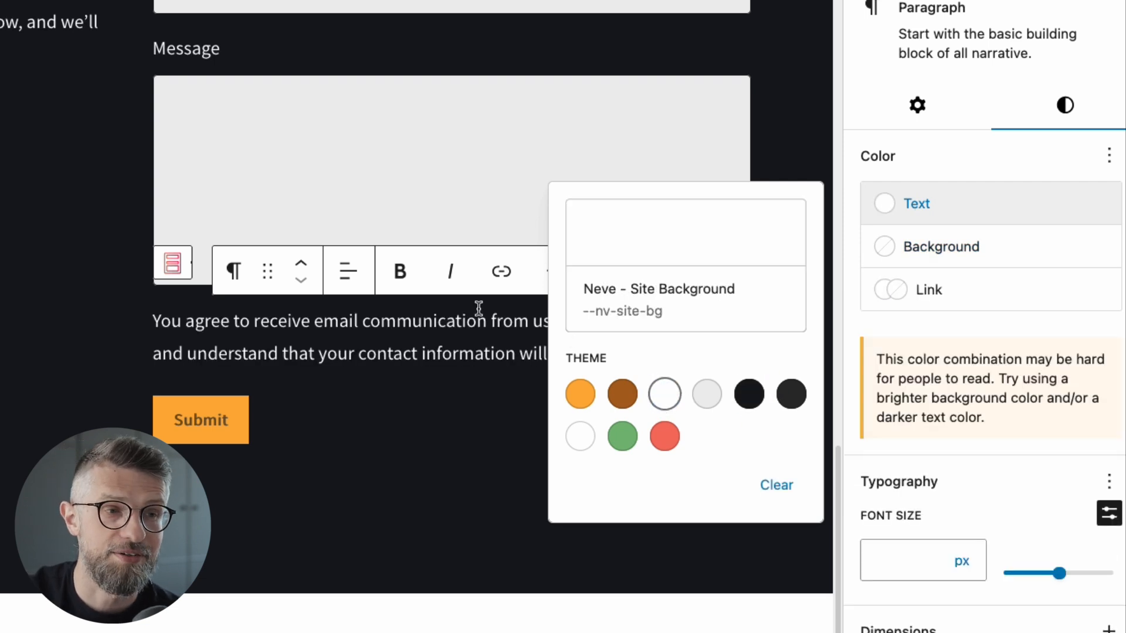
pyautogui.click(439, 327)
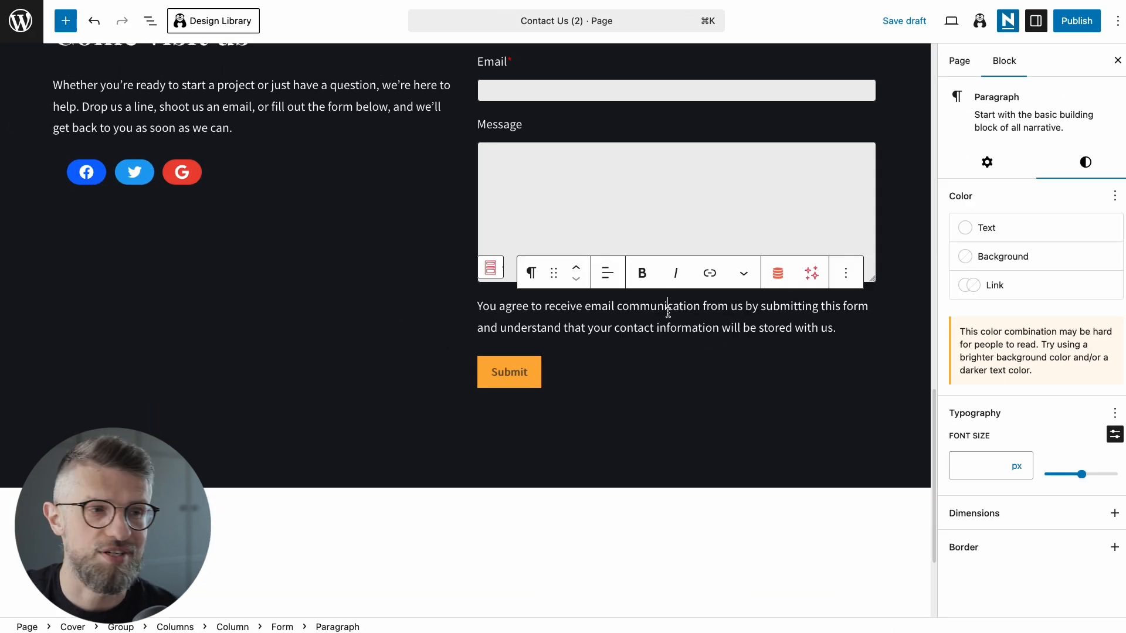
# Step: Delete the consent paragraph above the Submit button and select the whole form
pyautogui.click(846, 273)
pyautogui.scroll(-3, 884, 528)
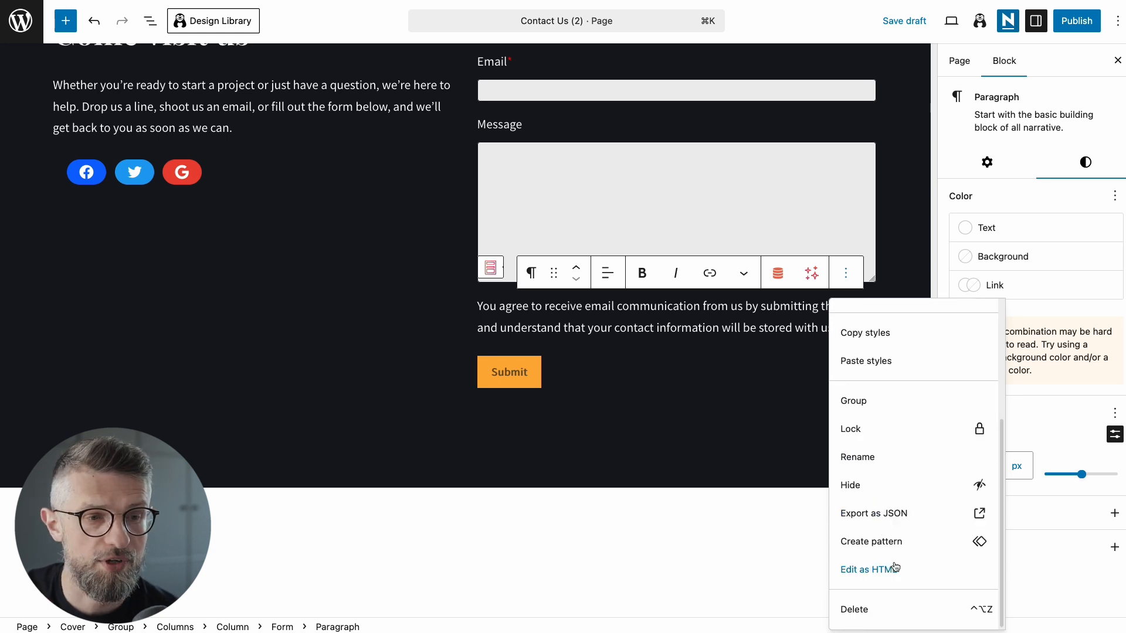
pyautogui.click(879, 609)
pyautogui.scroll(4, 772, 354)
pyautogui.click(494, 309)
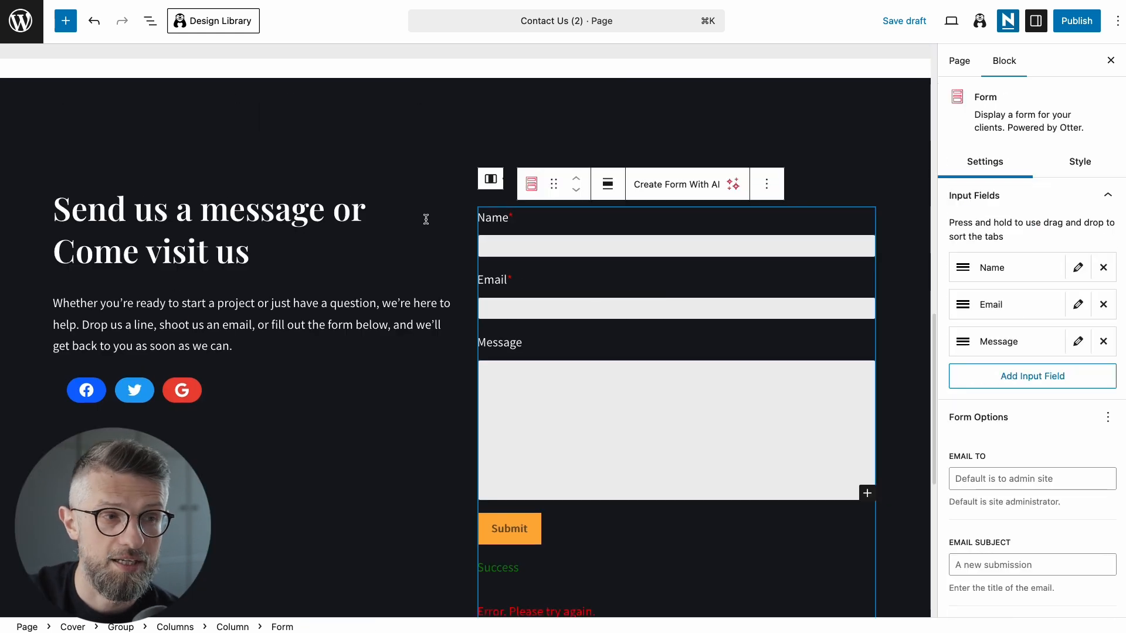
# Step: Try a custom email subject for the form that announces a new contact from the site
pyautogui.scroll(-3, 1000, 310)
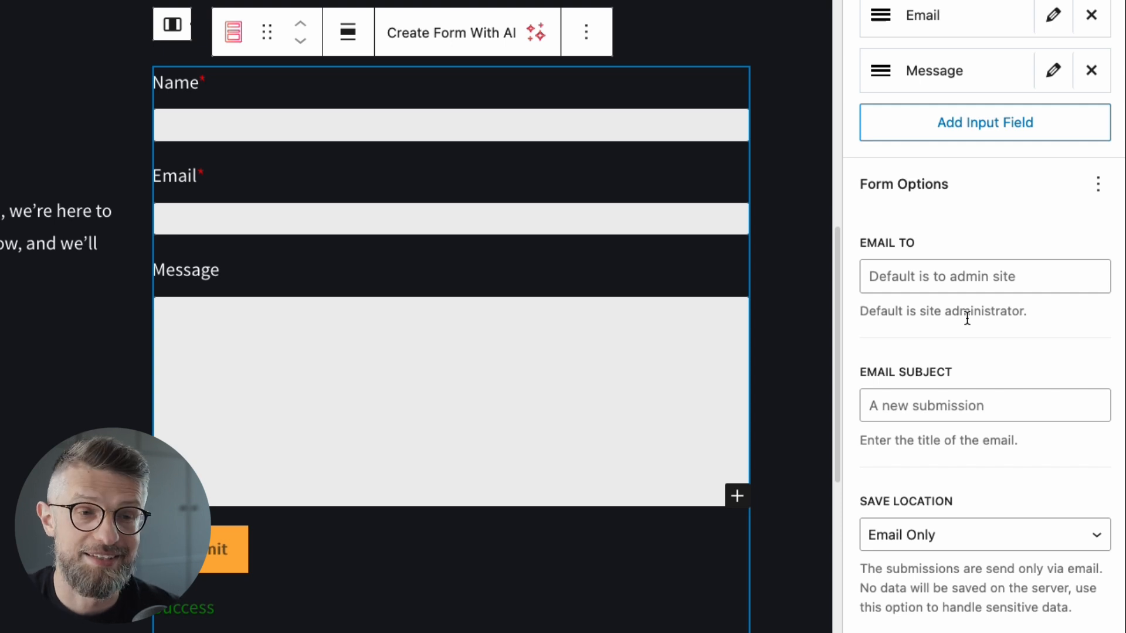
pyautogui.click(968, 276)
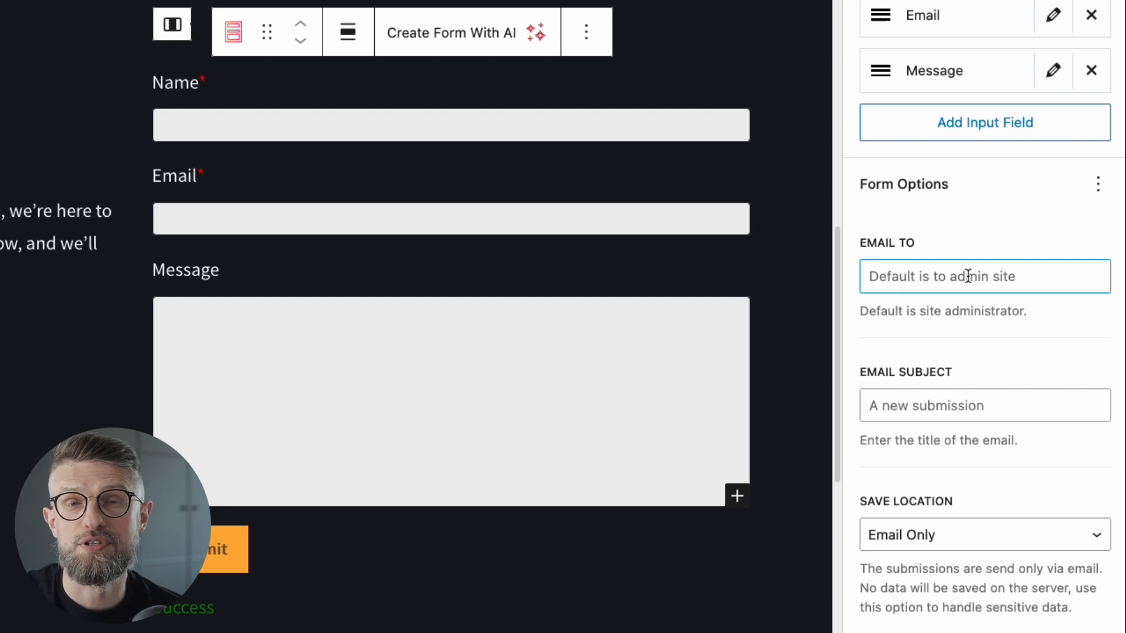
pyautogui.click(994, 407)
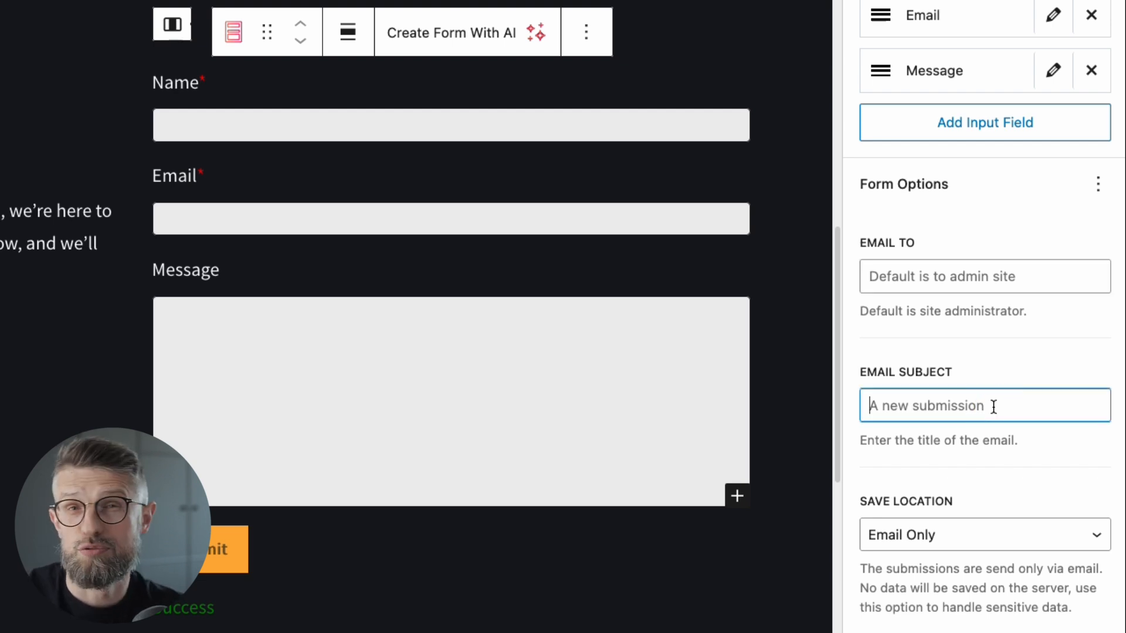
pyautogui.write('New contact from ')
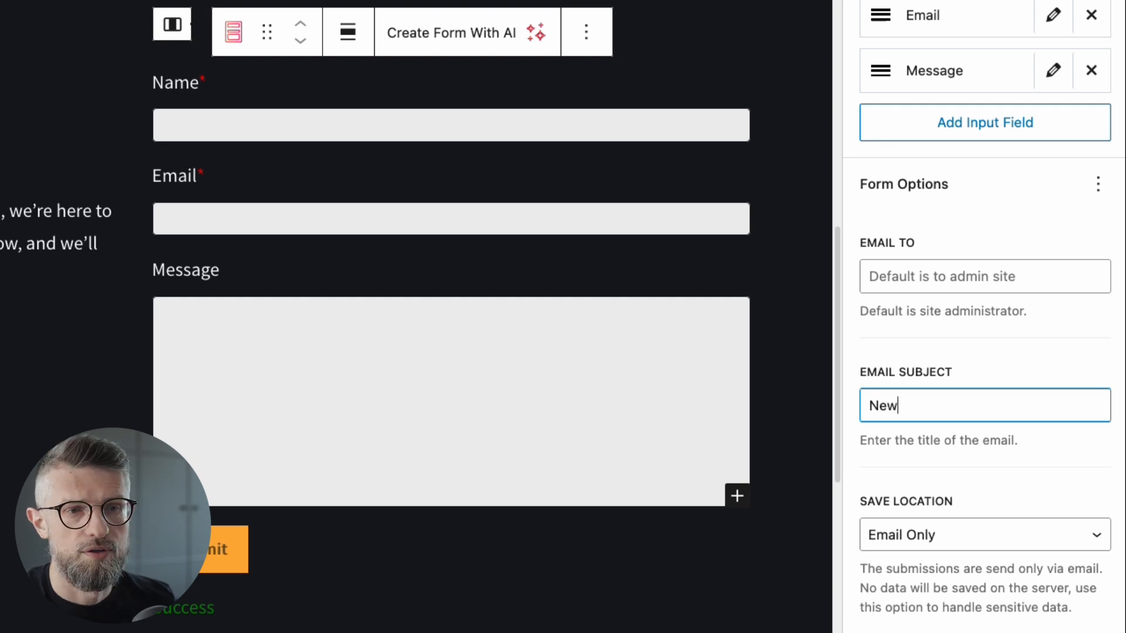
pyautogui.write("Karol's site")
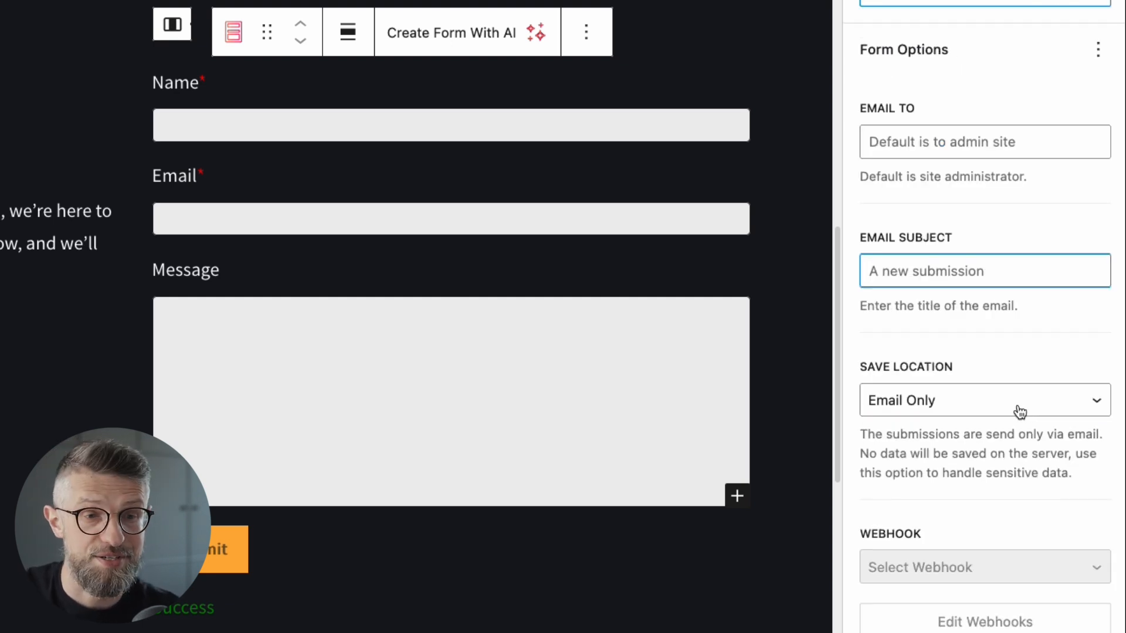
# Step: Examine the available save locations for the form's submissions
pyautogui.click(1020, 411)
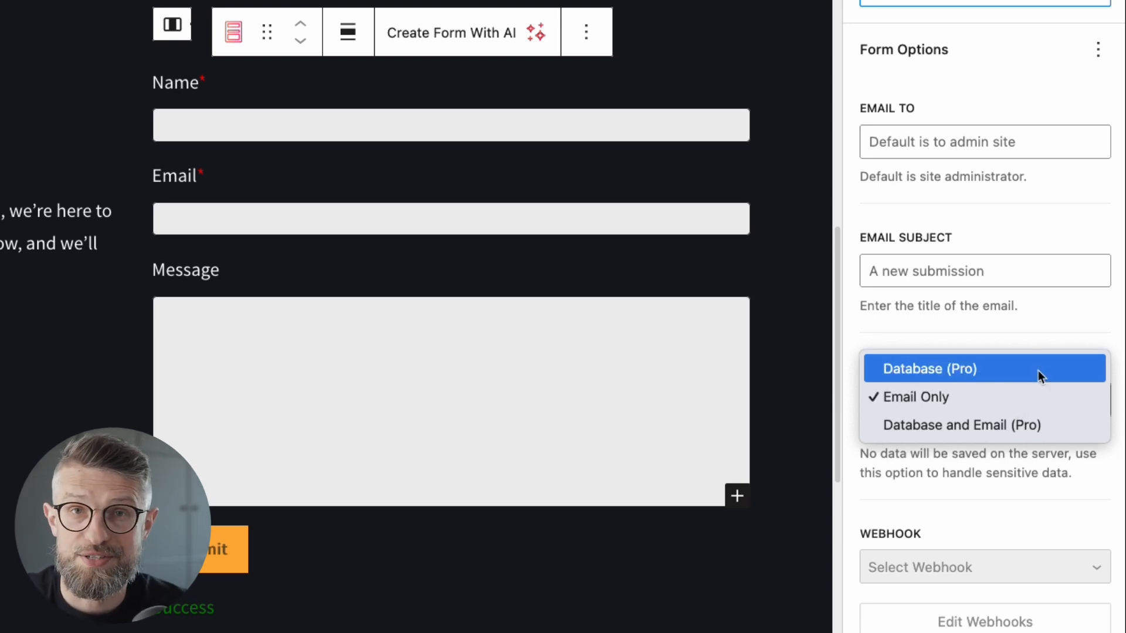
pyautogui.click(1038, 371)
# Step: Open the form's marketing integration settings and try Brevo as the provider
pyautogui.scroll(-8, 1038, 329)
pyautogui.click(997, 384)
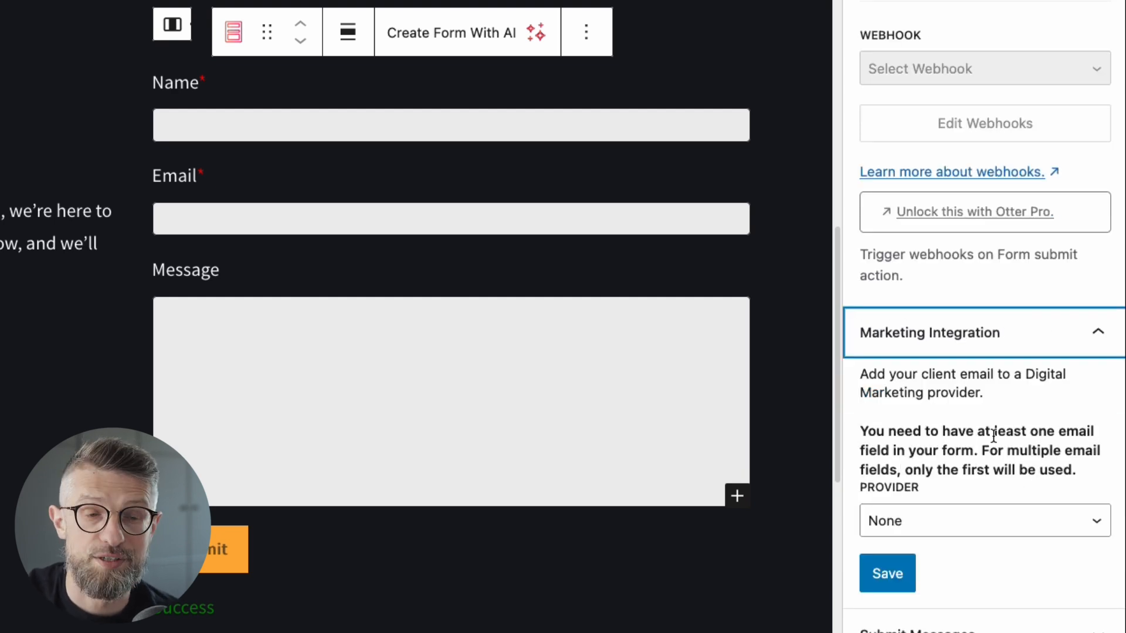
pyautogui.click(974, 535)
pyautogui.click(955, 573)
pyautogui.click(943, 520)
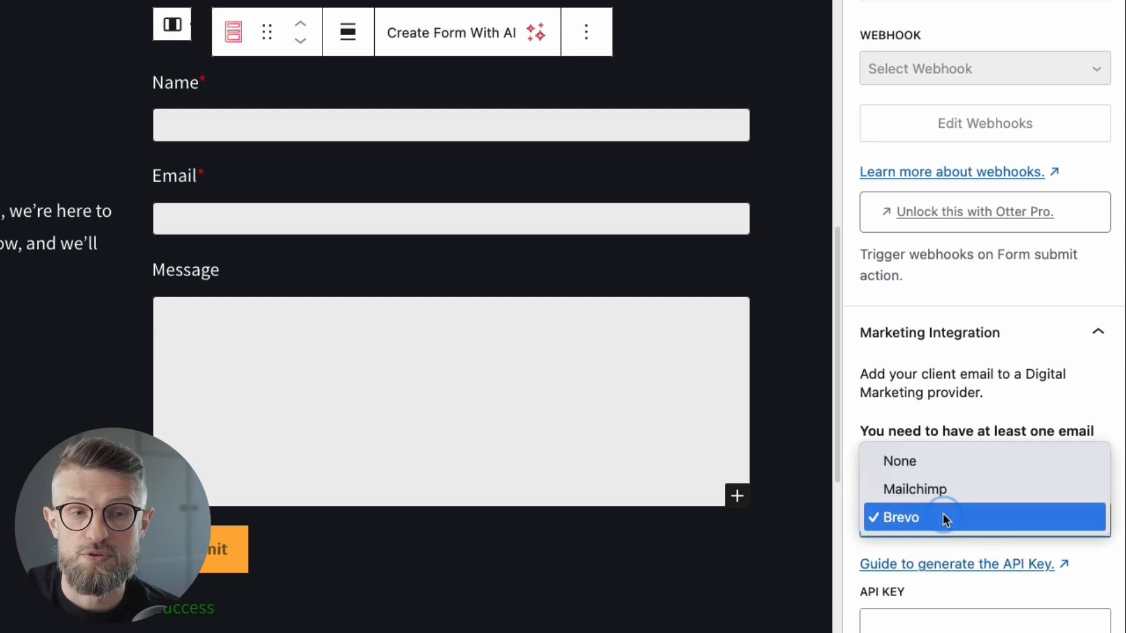
pyautogui.click(1049, 594)
pyautogui.scroll(-3, 1042, 592)
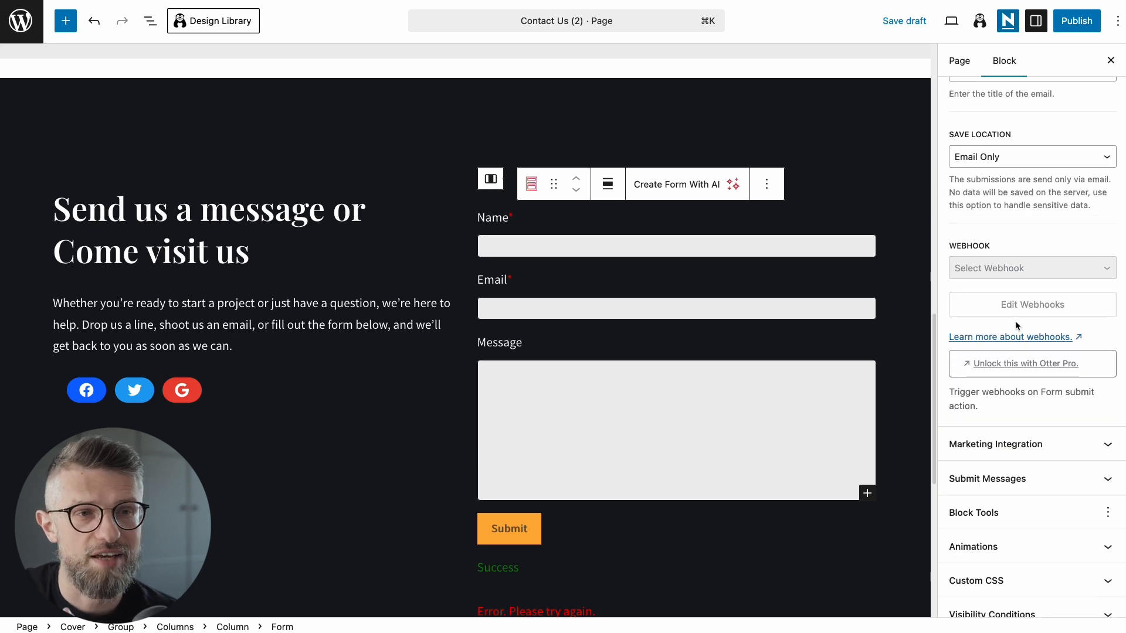
# Step: Look through the form's colour and button style settings, trying centre alignment for the button and returning it to left
pyautogui.scroll(10, 1018, 321)
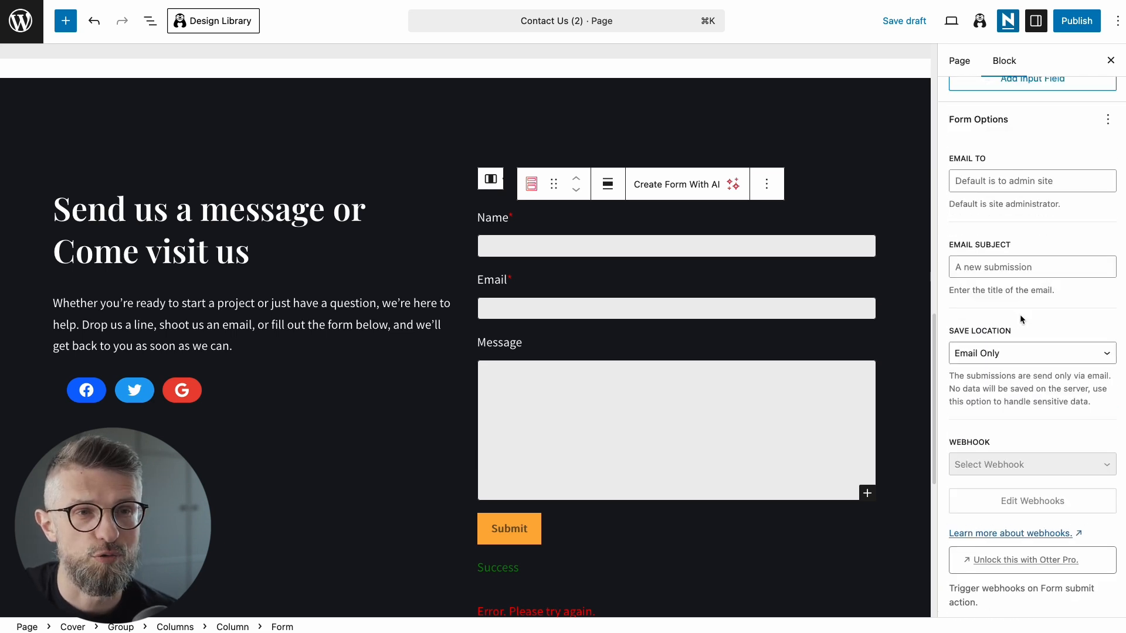
pyautogui.click(1087, 160)
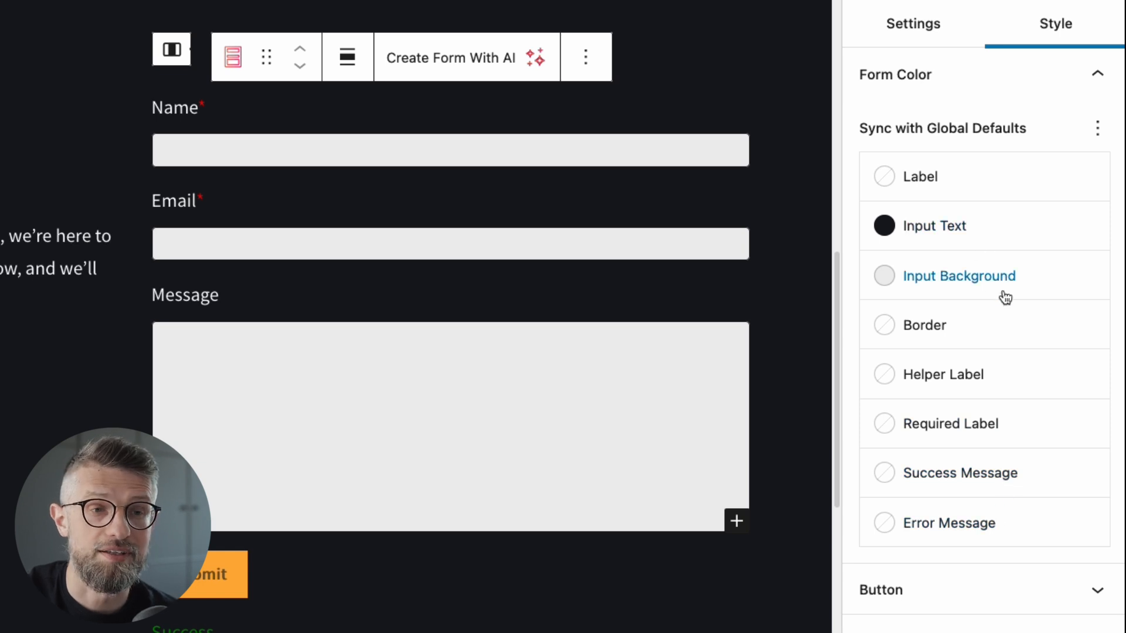
pyautogui.scroll(-1, 993, 457)
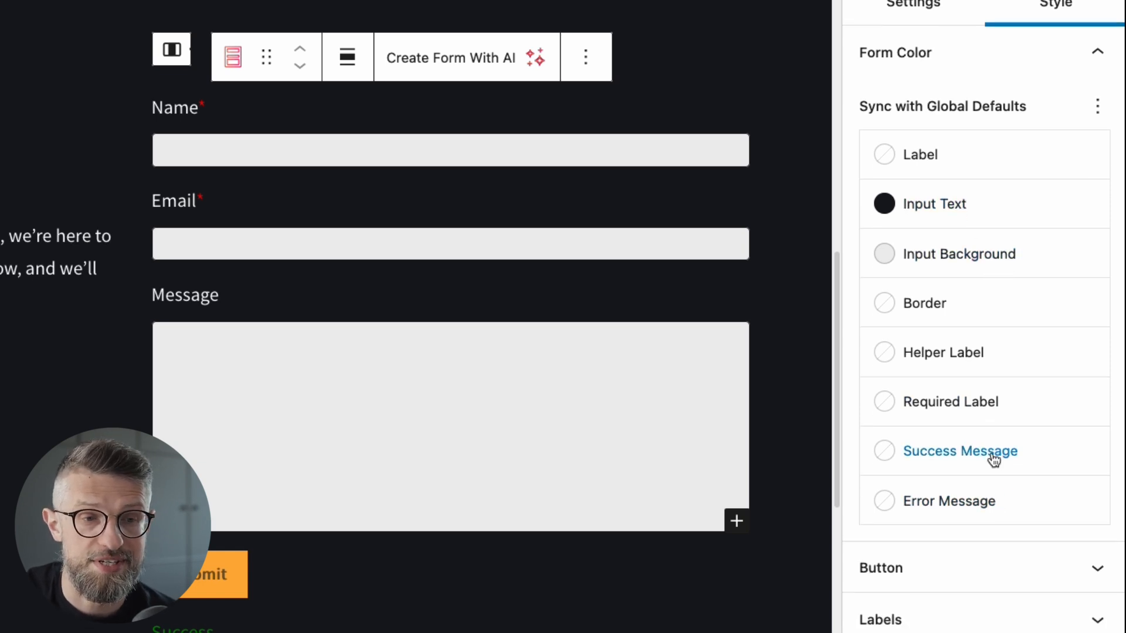
pyautogui.click(945, 573)
pyautogui.scroll(-3, 952, 284)
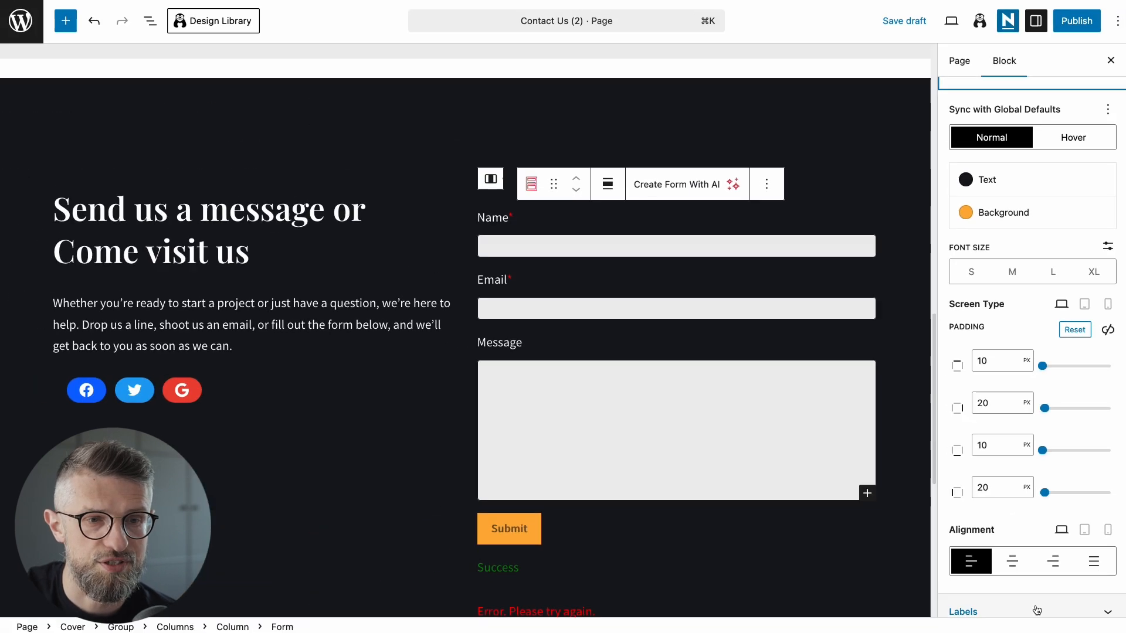
pyautogui.click(1027, 561)
pyautogui.click(986, 565)
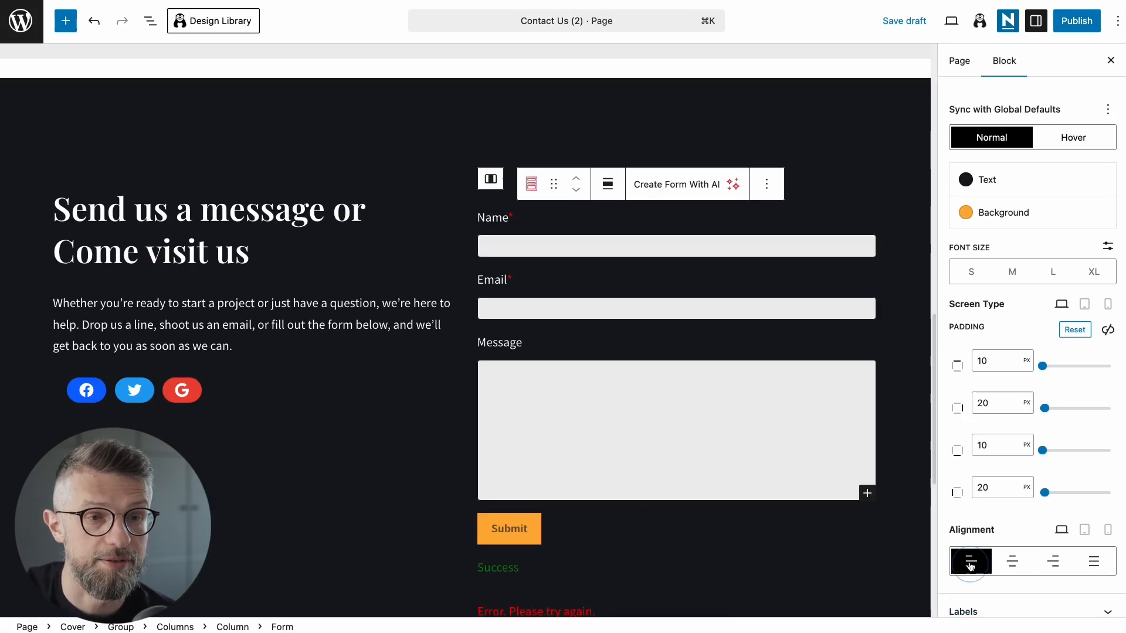
# Step: Set the form's input padding to 15 px and the font size of the helper text and success/error messages to L
pyautogui.click(968, 612)
pyautogui.click(1010, 339)
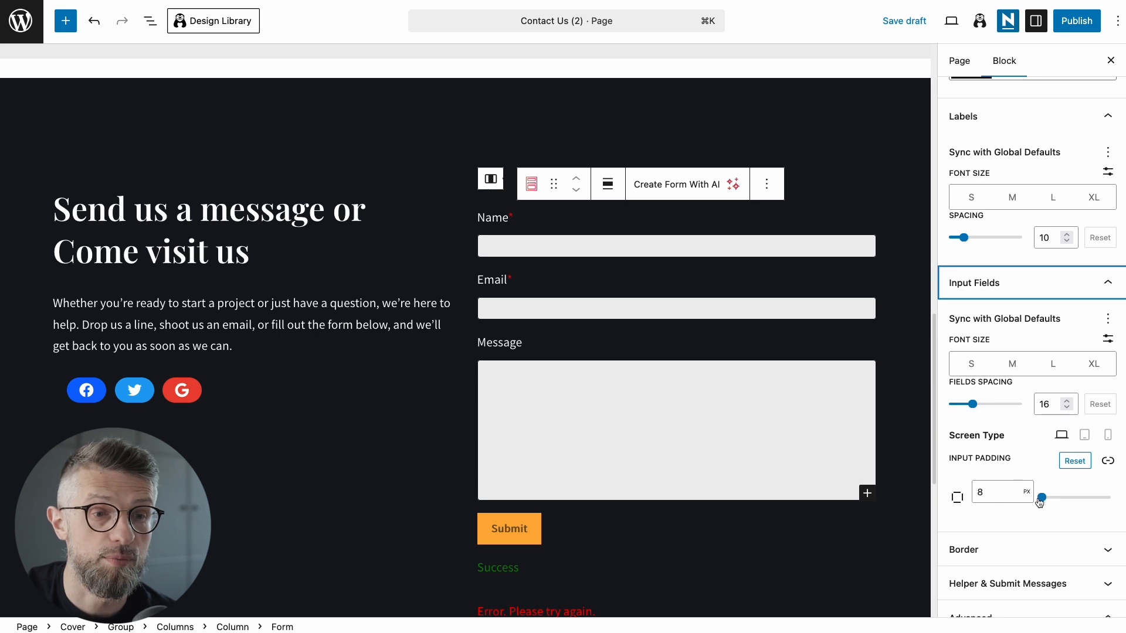
pyautogui.moveTo(1042, 499); pyautogui.dragTo(1047, 501)
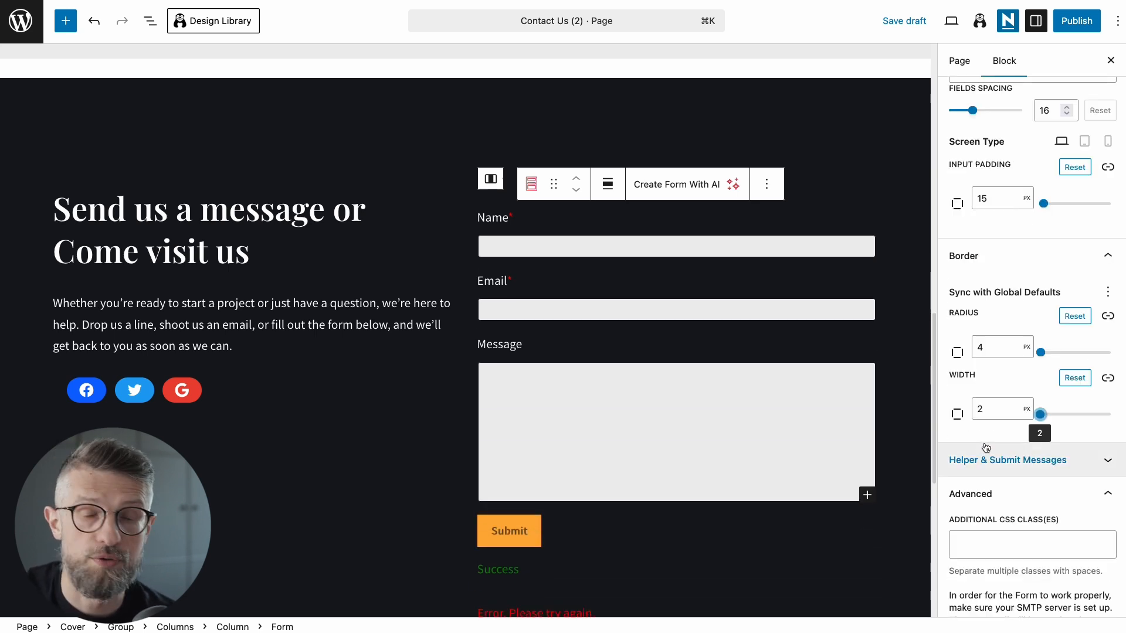
pyautogui.click(1027, 460)
pyautogui.scroll(-3, 888, 381)
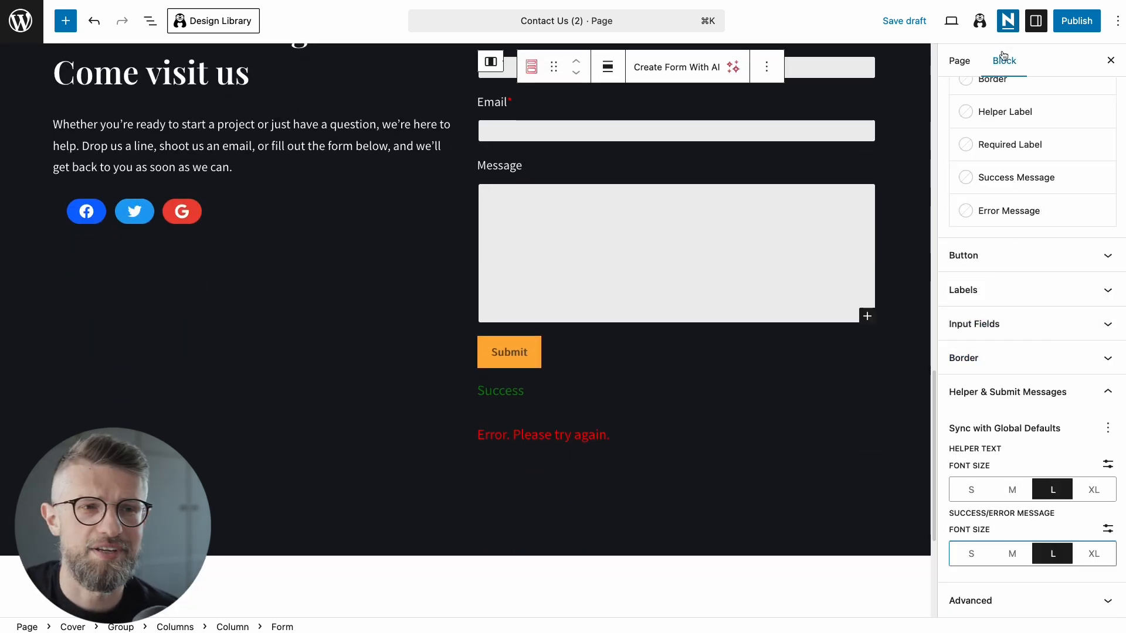
# Step: Return to the form's general settings and open the submit messages options to examine the success and error texts
pyautogui.scroll(5, 1029, 193)
pyautogui.click(999, 169)
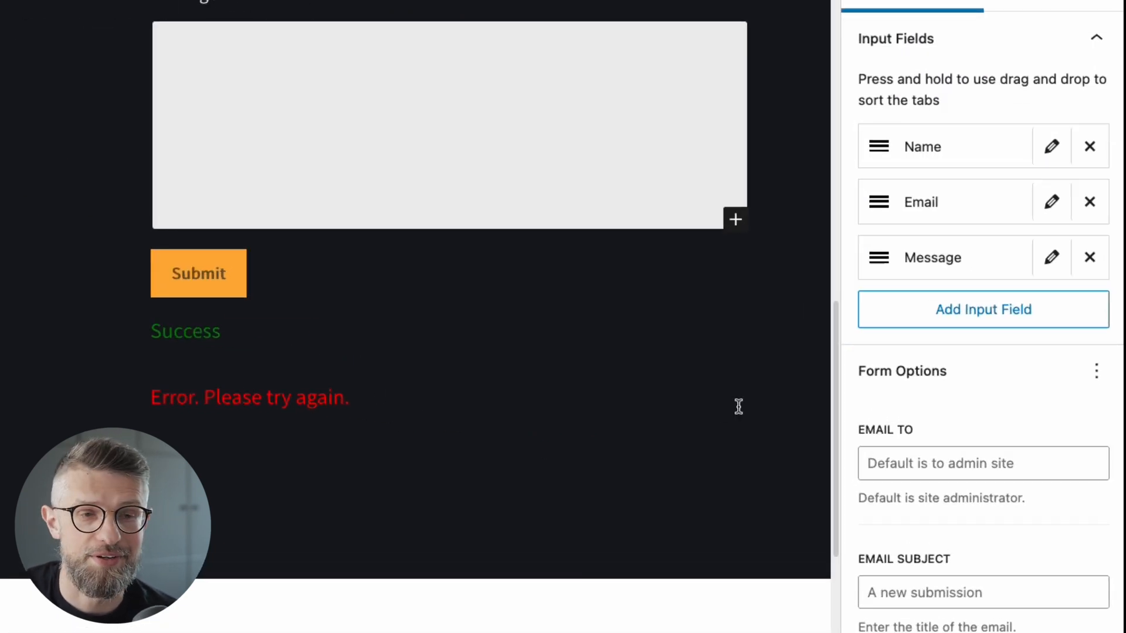
pyautogui.scroll(-10, 945, 467)
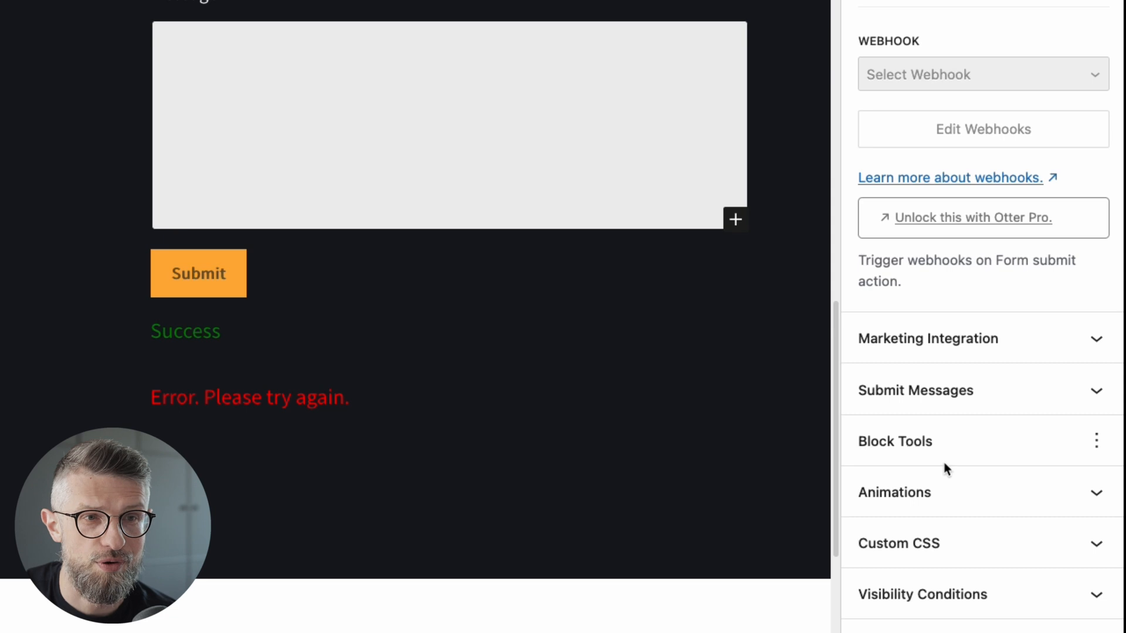
pyautogui.scroll(10, 945, 467)
pyautogui.scroll(-10, 984, 311)
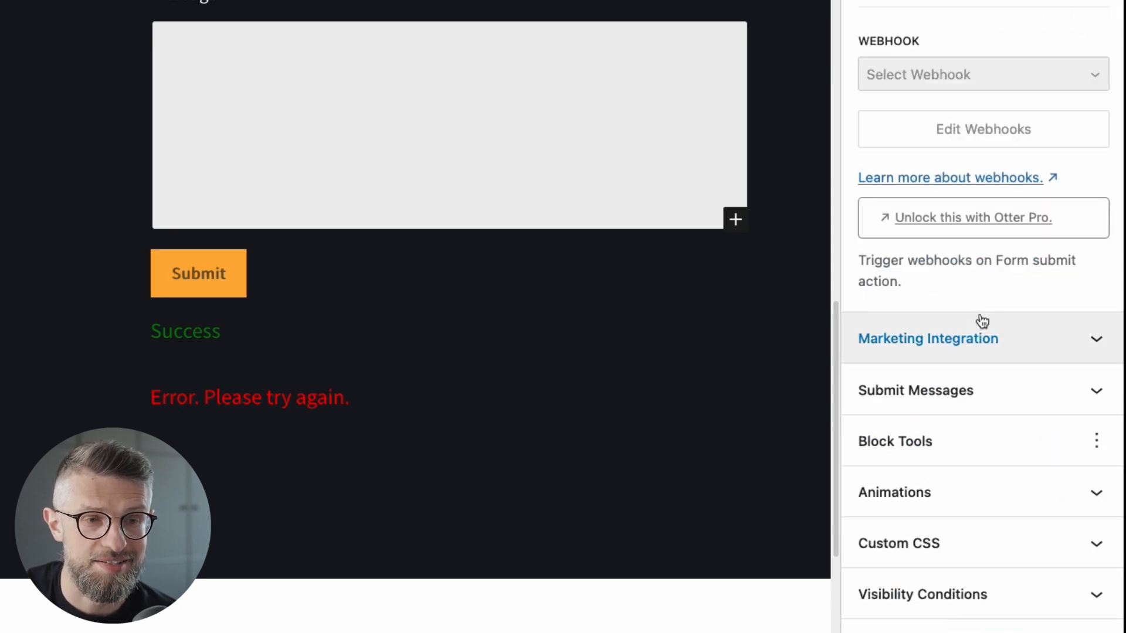
pyautogui.click(939, 391)
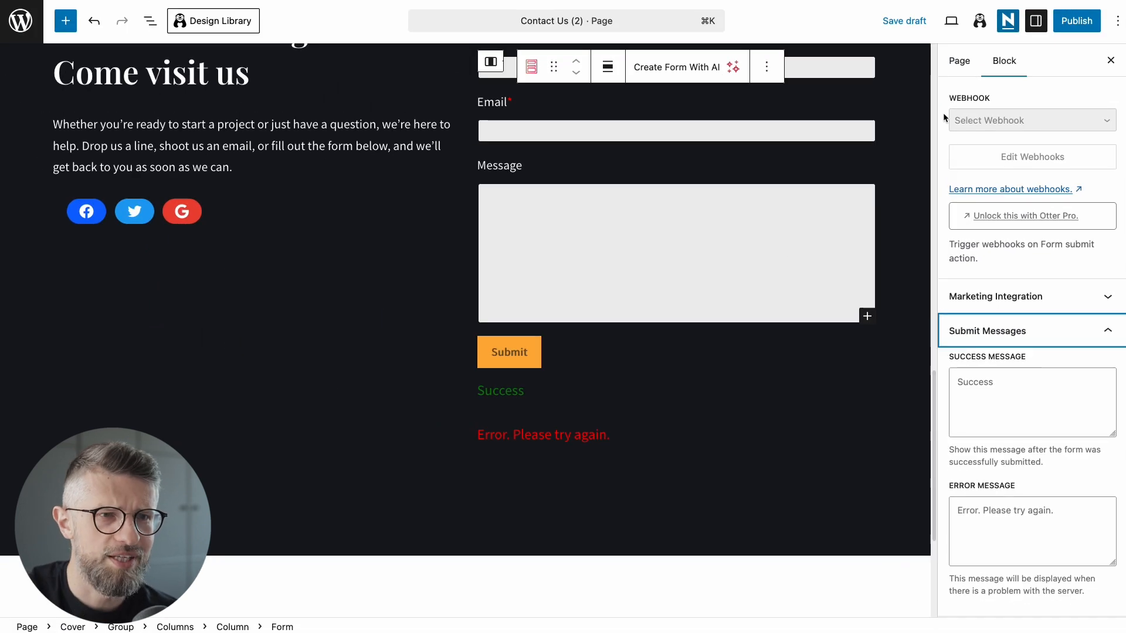
# Step: Save the page draft and preview the page in a new tab
pyautogui.click(905, 21)
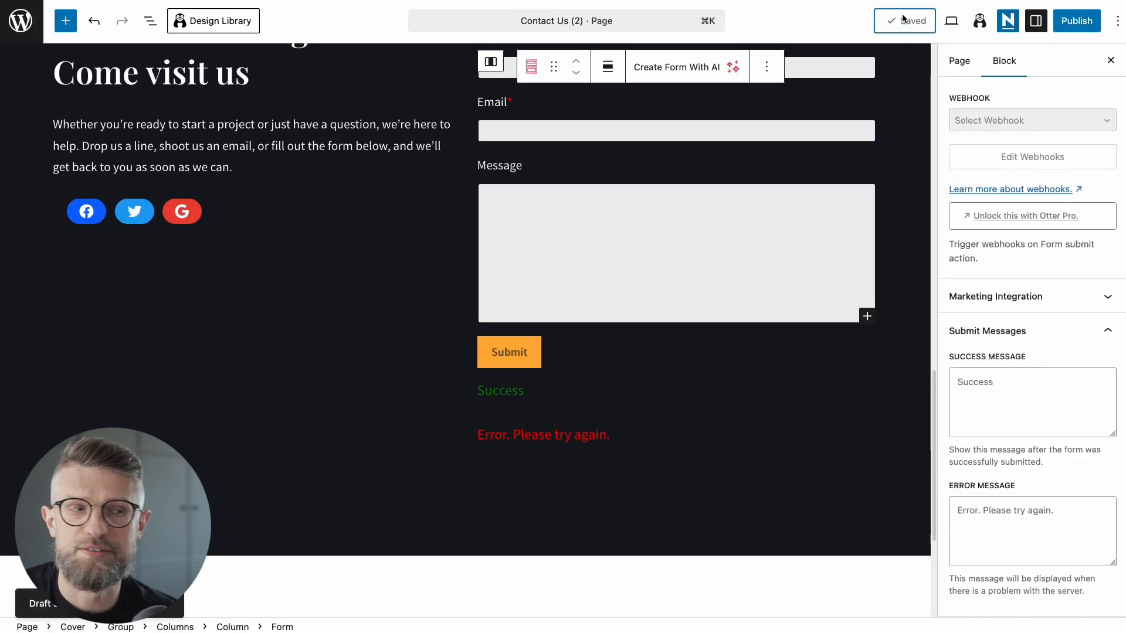
pyautogui.click(951, 20)
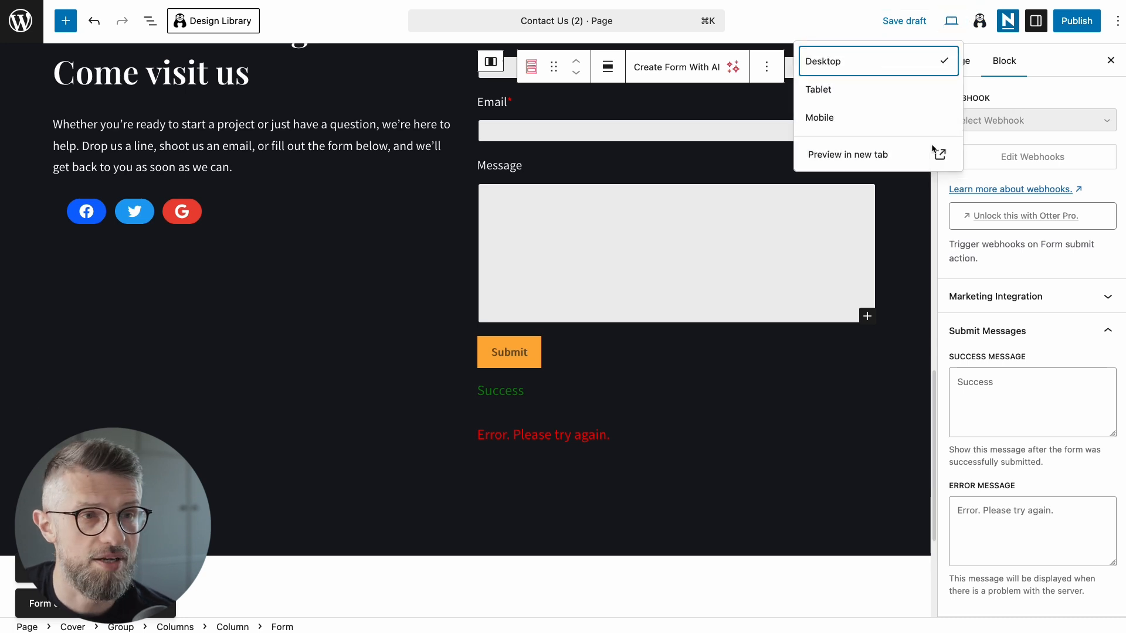
pyautogui.click(864, 155)
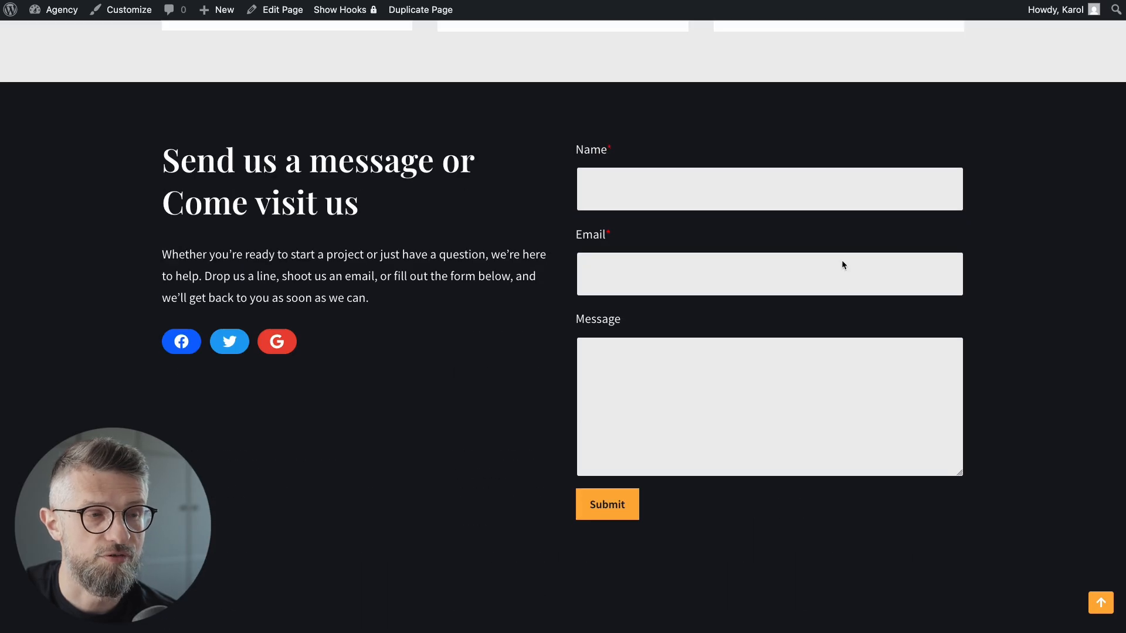